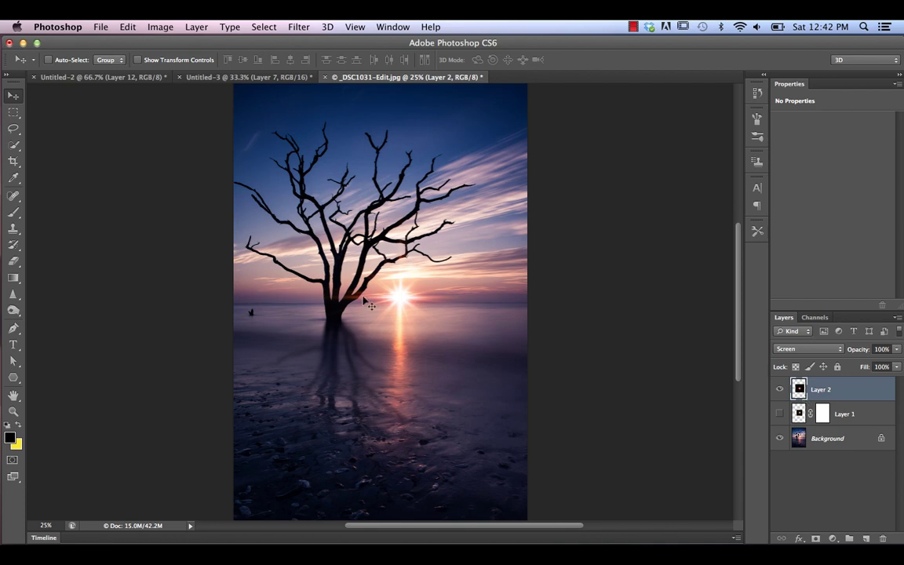
# Compare the beach tree photo with and without its starburst layer, and review the finished starbursts in Untitled-3 and Untitled-2
pyautogui.click(779, 392)
pyautogui.click(779, 392)
pyautogui.click(779, 392)
pyautogui.click(779, 393)
pyautogui.click(263, 80)
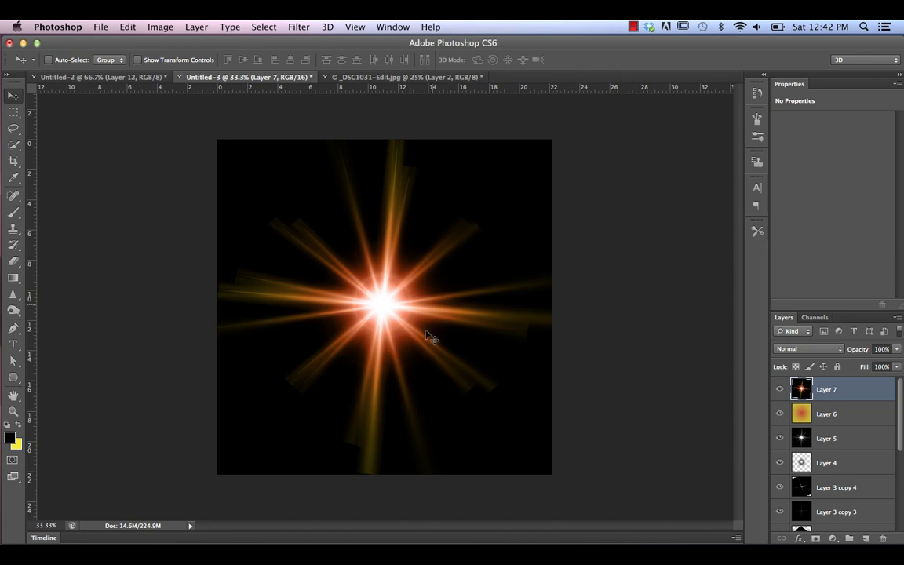
pyautogui.click(137, 78)
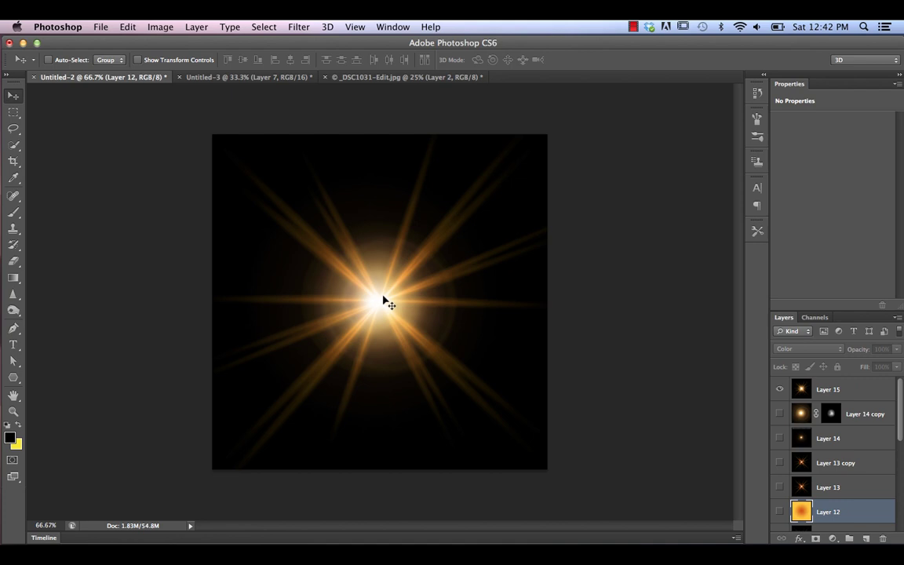
pyautogui.click(239, 77)
pyautogui.click(106, 77)
pyautogui.click(183, 78)
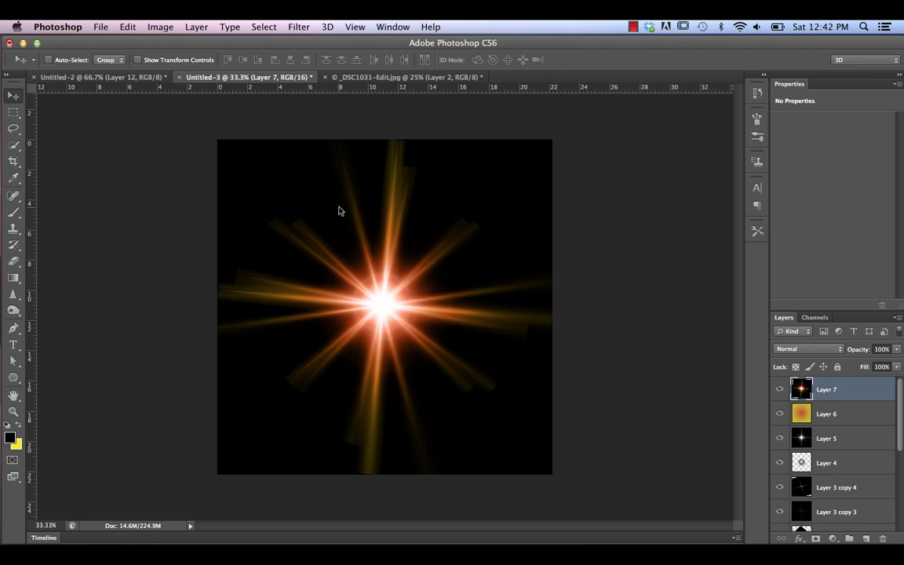
# Create a 2400 by 2400 pixel, 72 ppi, 16-bit RGB document with a transparent background and fill its layer with black
pyautogui.click(100, 29)
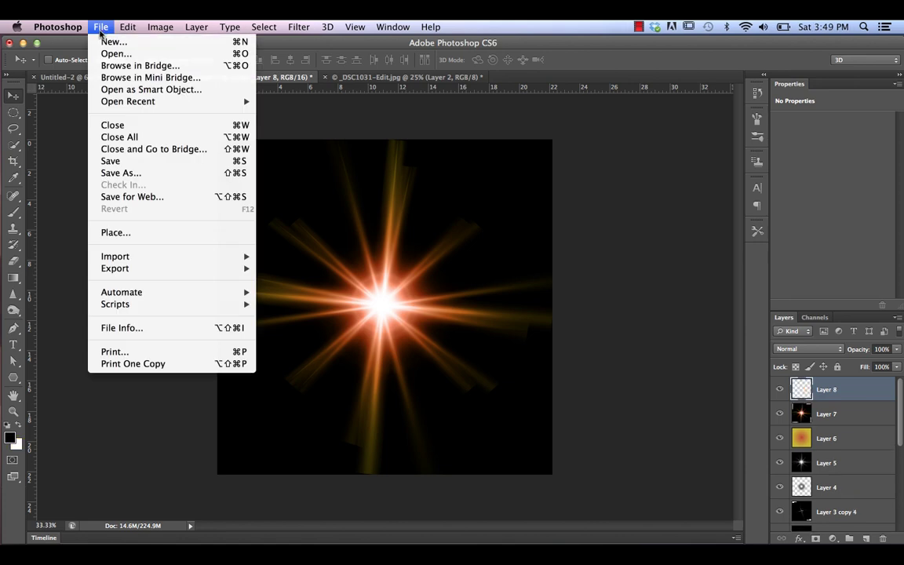
pyautogui.click(100, 40)
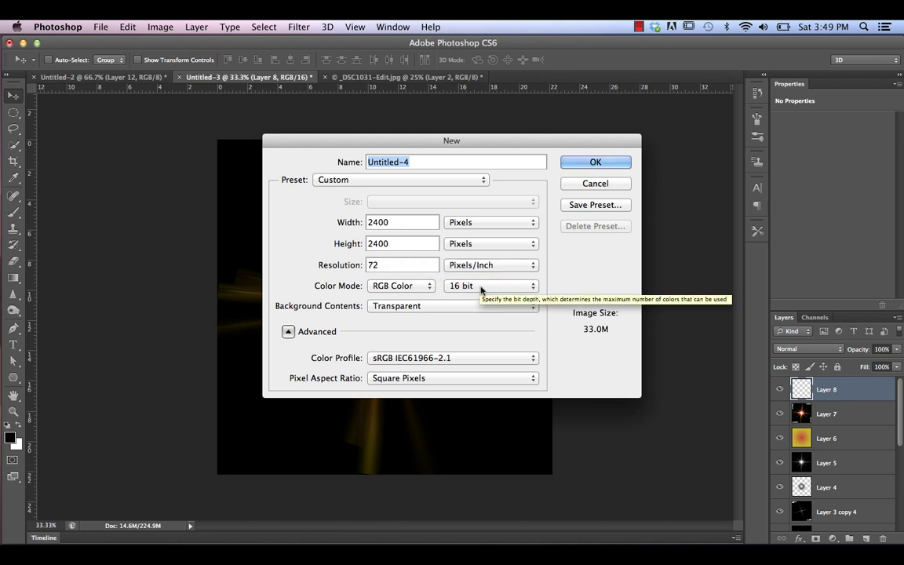
pyautogui.click(616, 166)
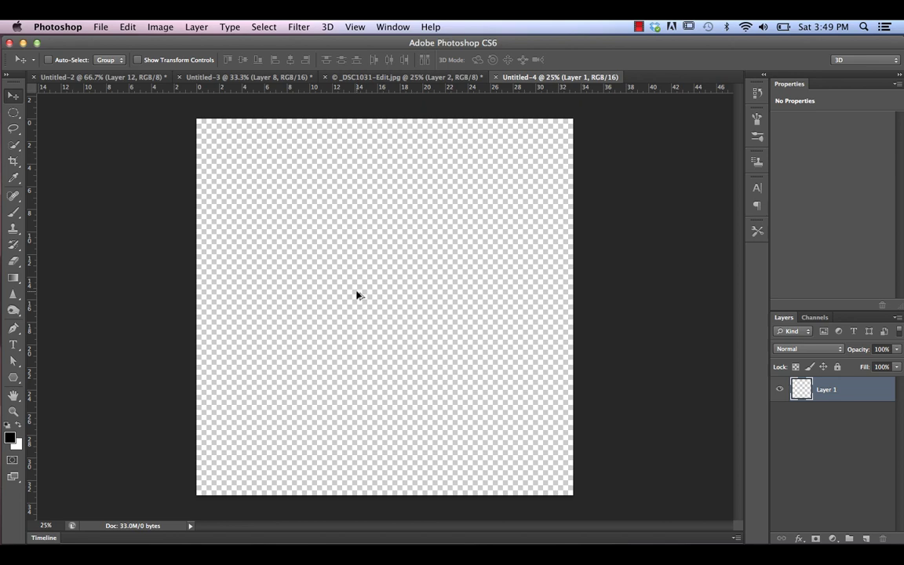
pyautogui.hotkey('alt', 'BackSpace')
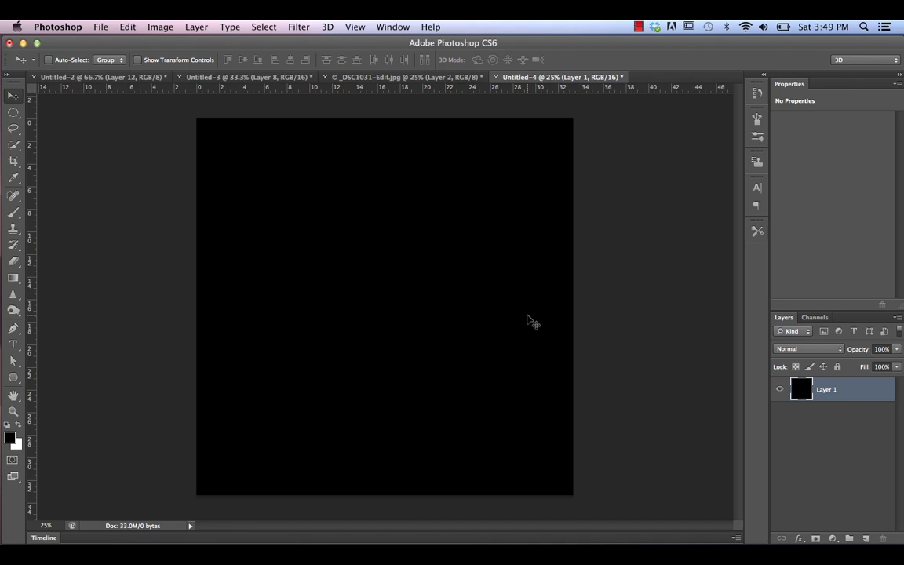
# Duplicate the black layer and render a 35mm Prime lens flare at 95% brightness on the copy
pyautogui.press('super+j')
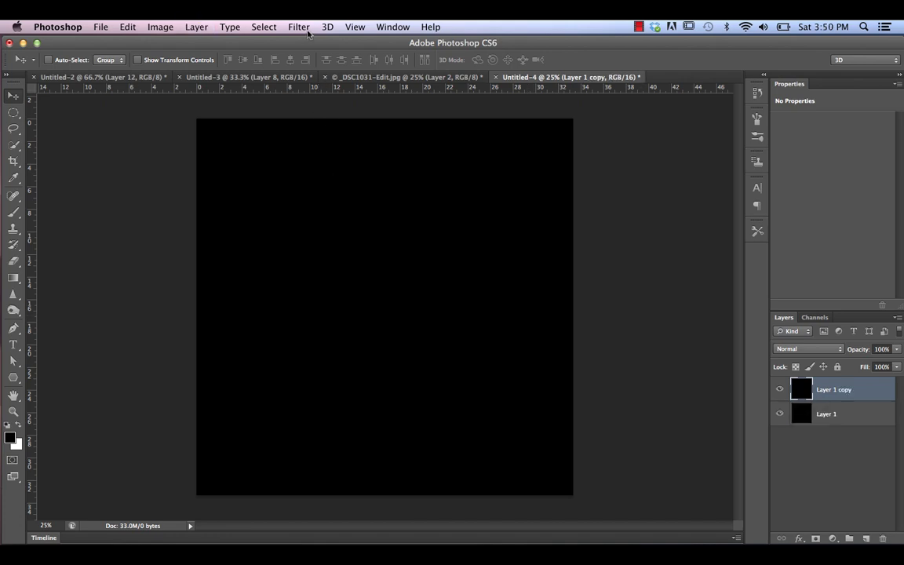
pyautogui.click(306, 29)
pyautogui.moveTo(393, 224)
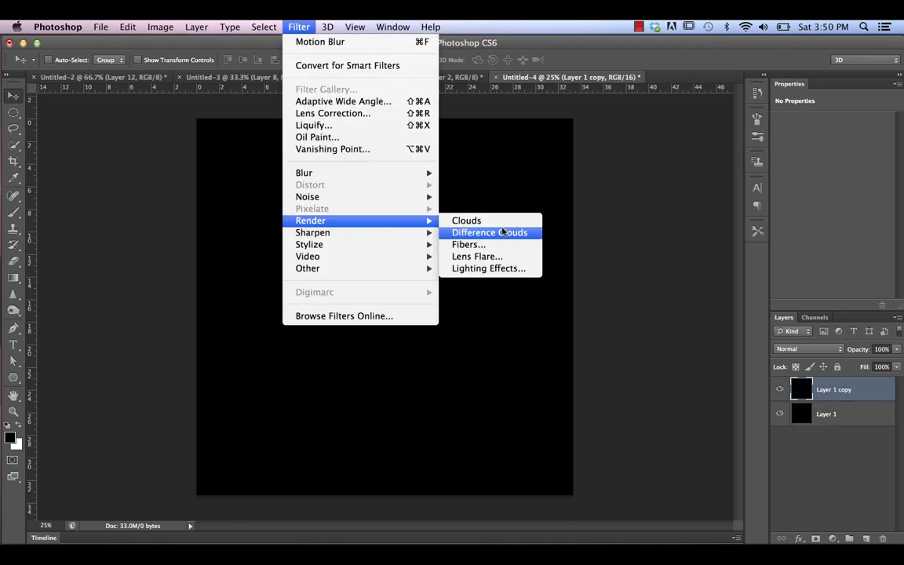
pyautogui.click(479, 256)
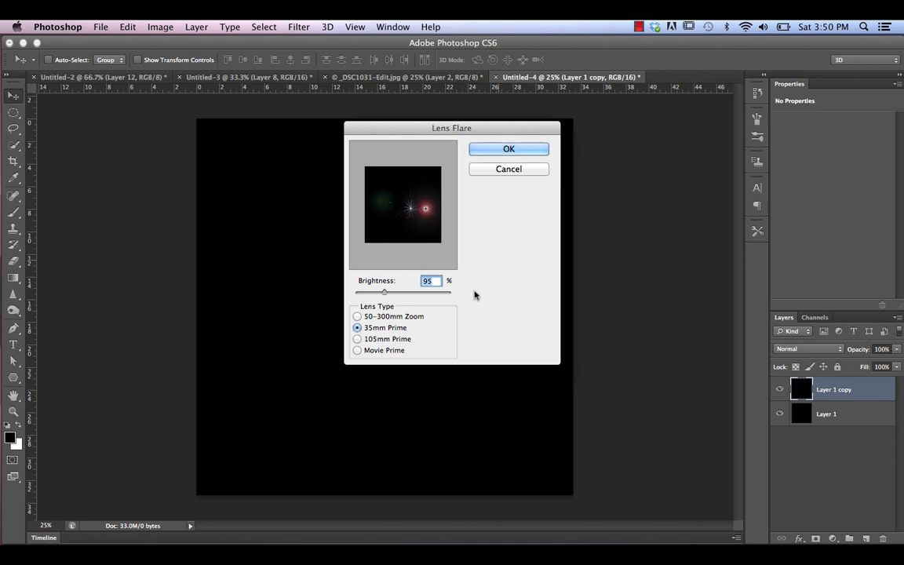
pyautogui.click(504, 149)
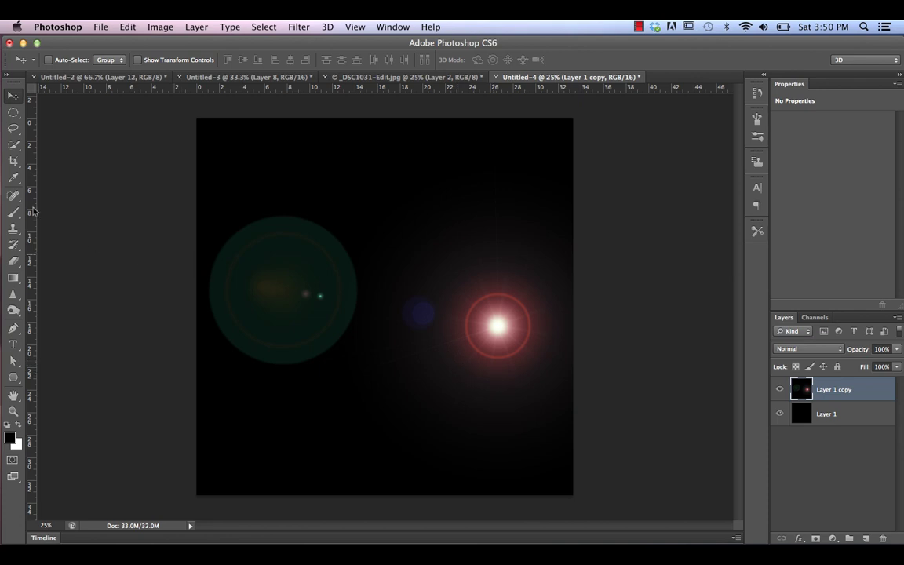
# Select a circle just around the flare's red ring and soften the selection with Refine Edge feathering
pyautogui.click(11, 114)
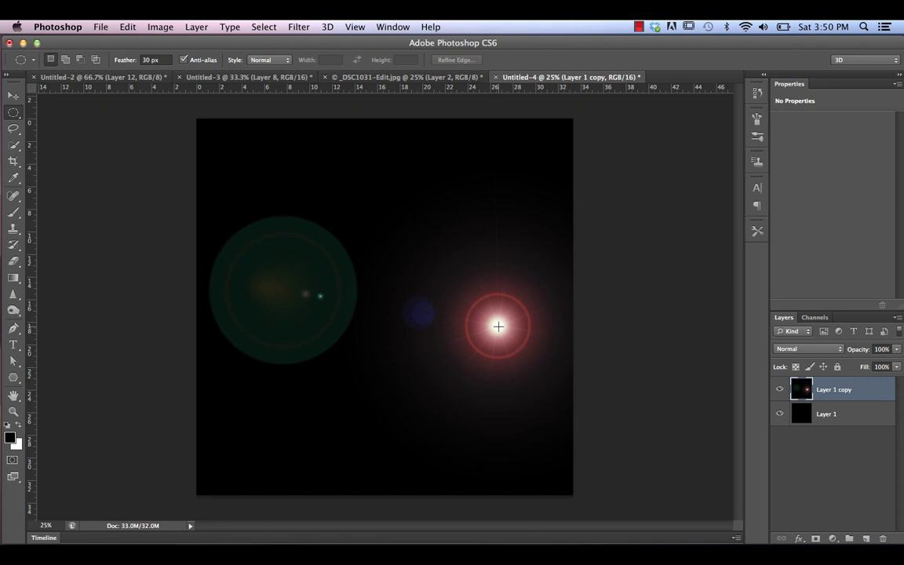
pyautogui.moveTo(497, 326); pyautogui.dragTo(617, 287)
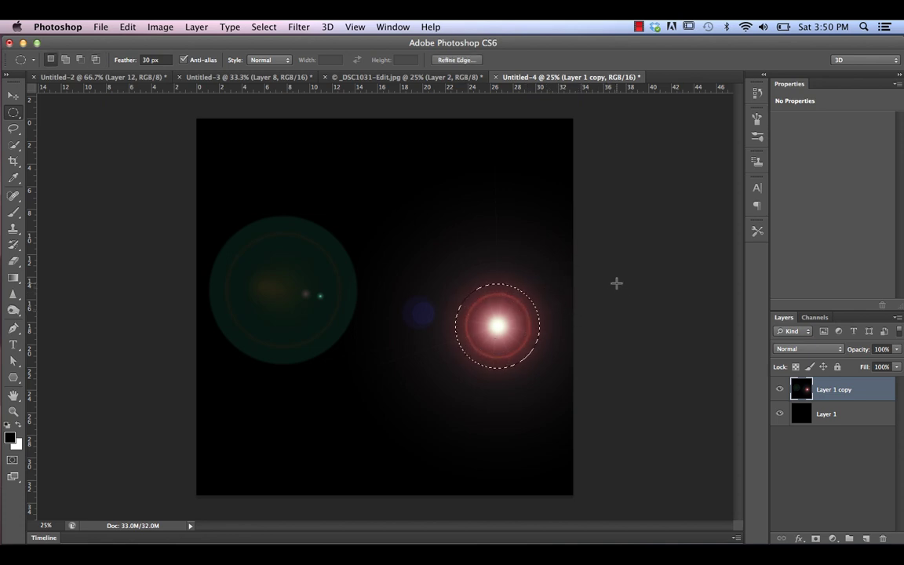
pyautogui.click(264, 27)
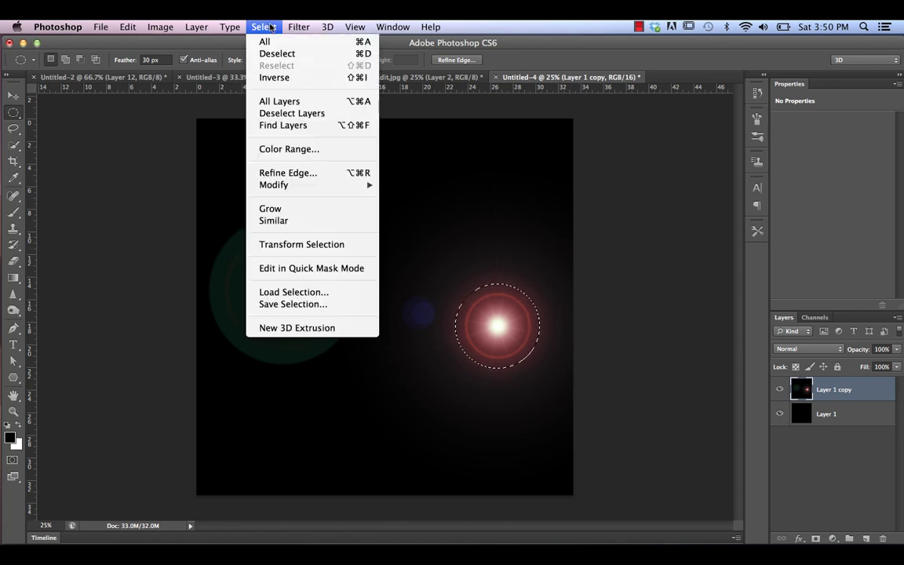
pyautogui.click(303, 174)
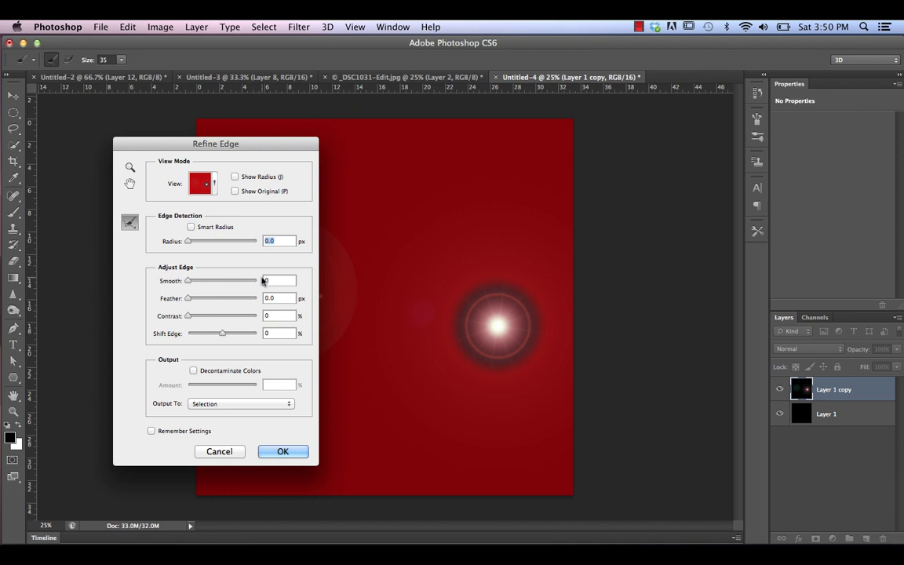
pyautogui.moveTo(188, 298); pyautogui.dragTo(216, 302)
pyautogui.click(282, 451)
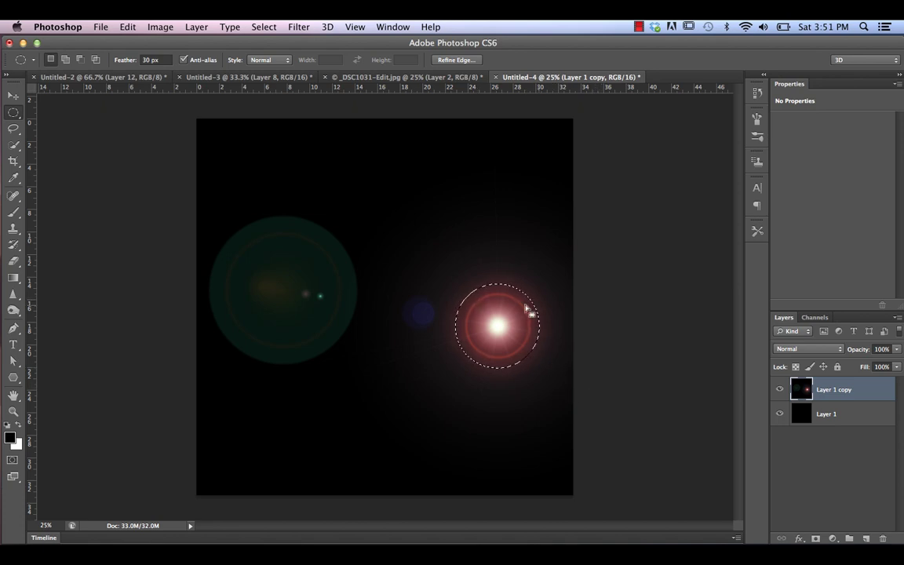
# Copy the selected flare onto its own layer and hide Layer 1 copy to isolate the glow on black
pyautogui.press('super+alt+shift+n')
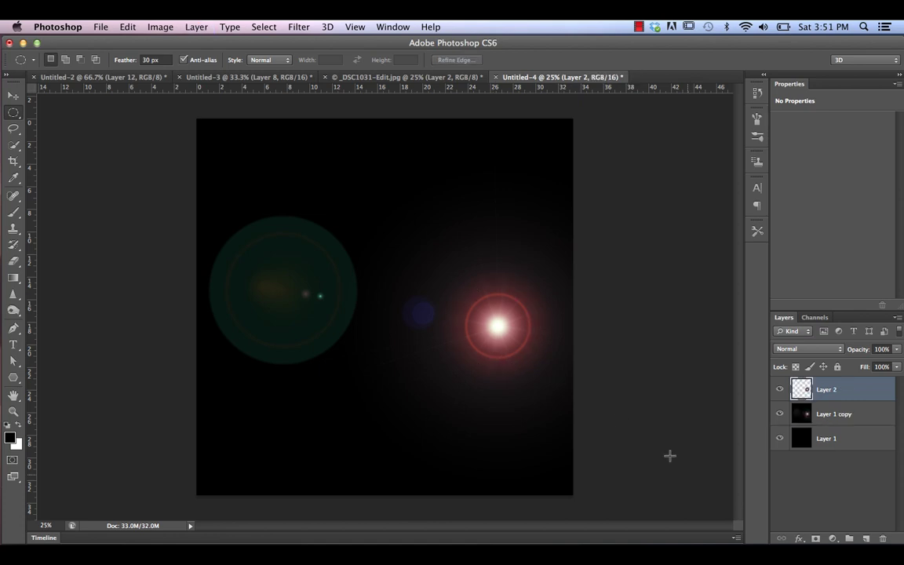
pyautogui.click(779, 413)
pyautogui.click(780, 390)
pyautogui.click(780, 390)
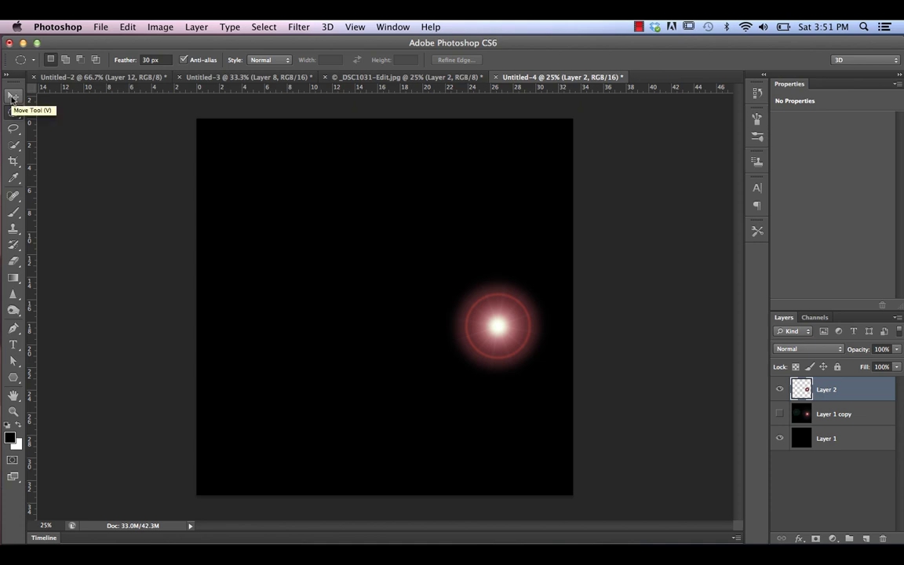
# Move the isolated flare to the centre of the canvas and delete the hidden Layer 1 copy
pyautogui.click(13, 96)
pyautogui.moveTo(496, 336); pyautogui.dragTo(388, 317)
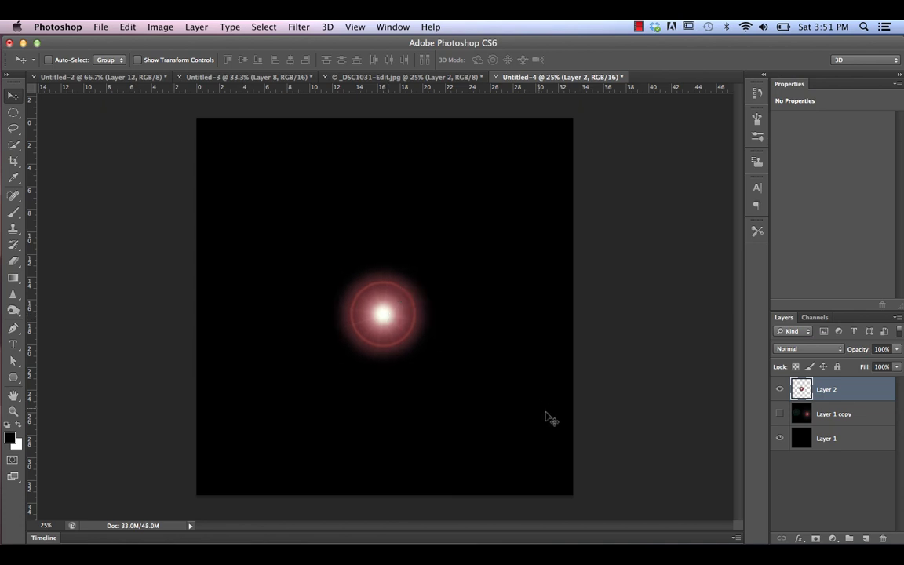
pyautogui.click(831, 407)
pyautogui.rightClick(831, 411)
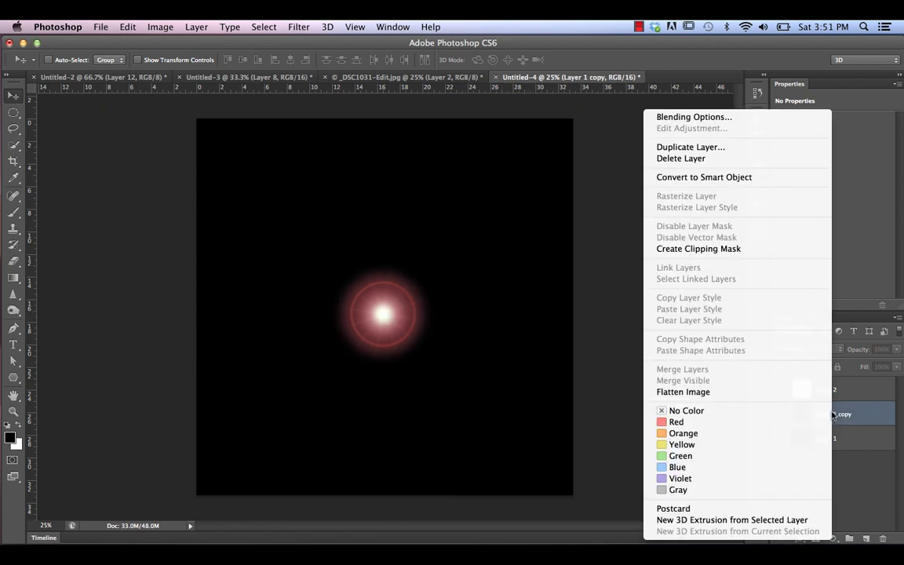
pyautogui.click(707, 158)
pyautogui.click(549, 223)
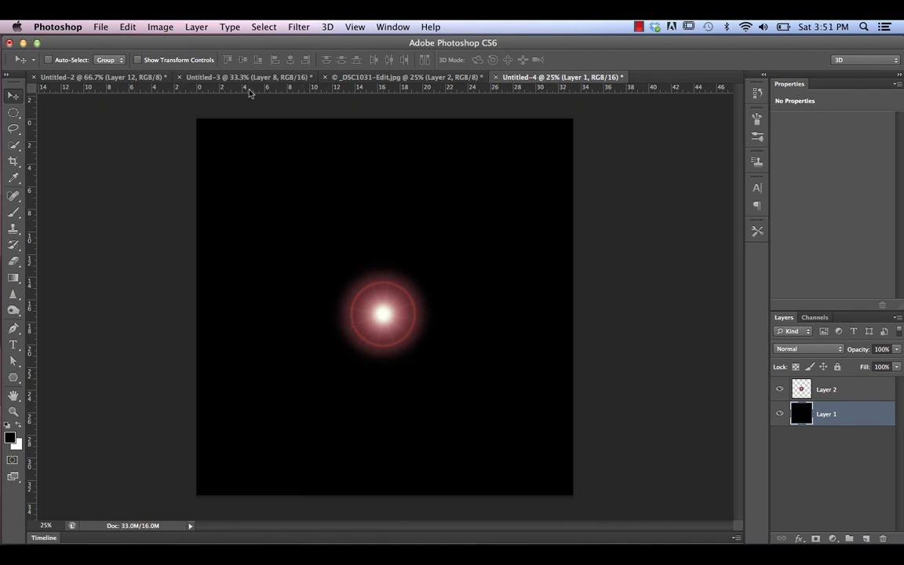
# Scale the flare in Untitled-4 about its centre to about 331% width and 9% height, and nudge it 12 px to the right
pyautogui.click(269, 77)
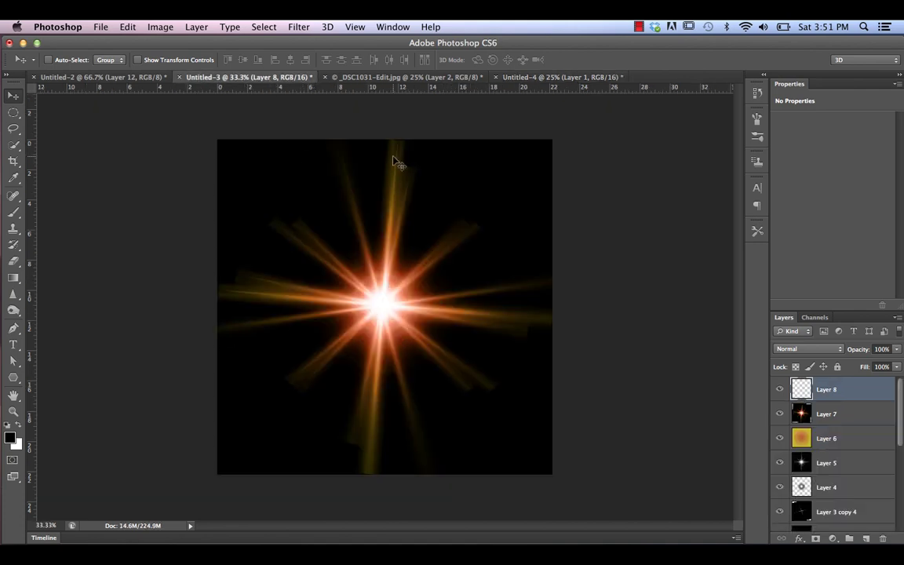
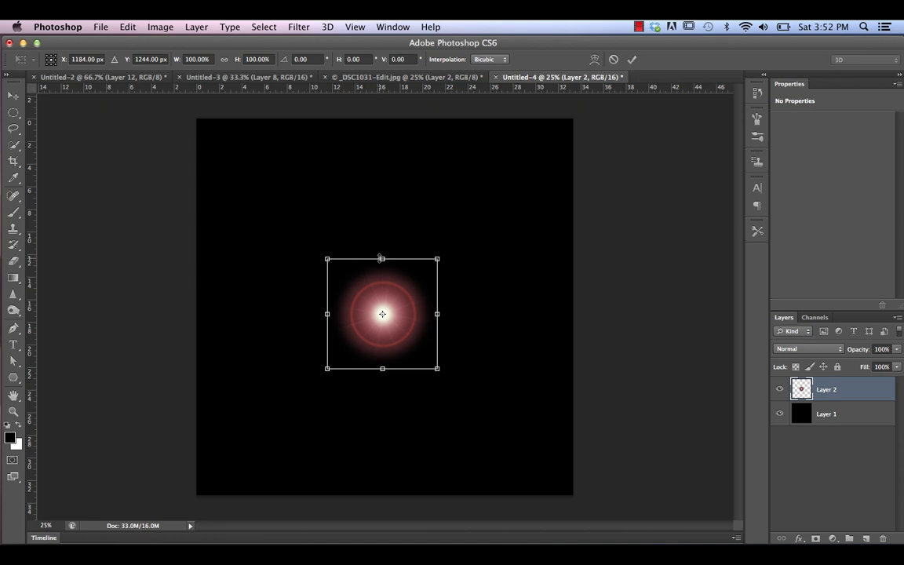
pyautogui.moveTo(381, 258); pyautogui.dragTo(384, 312)
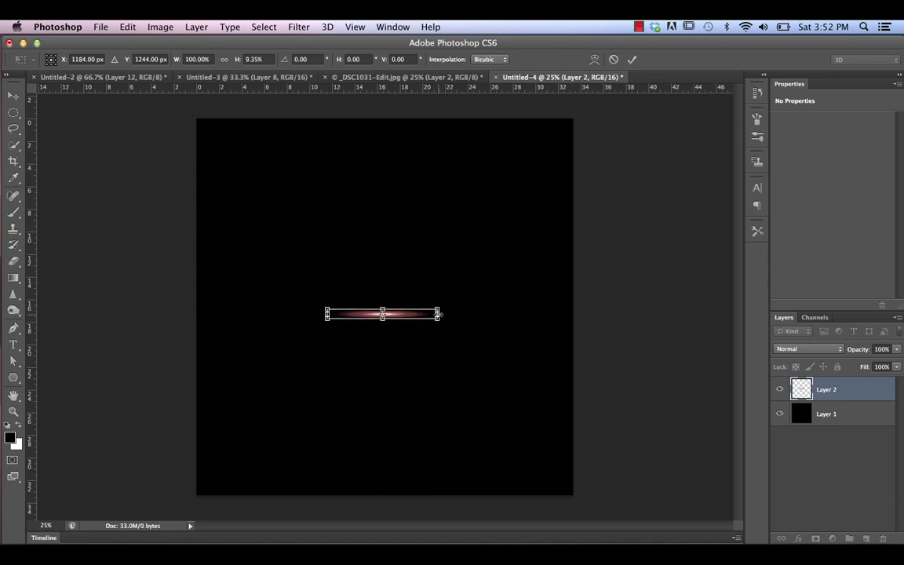
pyautogui.moveTo(441, 314); pyautogui.dragTo(566, 324)
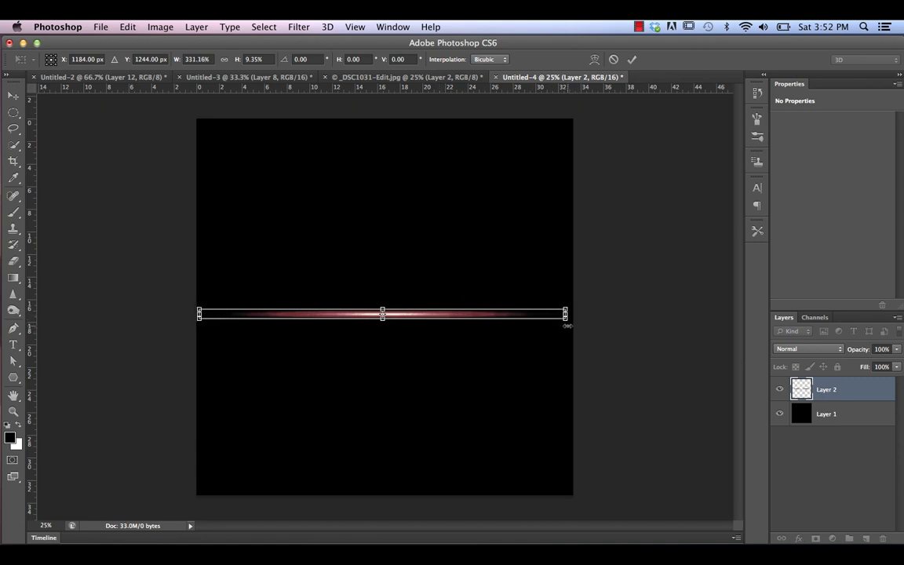
pyautogui.press('Right')
pyautogui.press('Right')
pyautogui.press('Right')
pyautogui.press('Right')
pyautogui.press('Right')
pyautogui.press('Right')
pyautogui.press('Right')
pyautogui.press('Right')
pyautogui.press('Right')
pyautogui.press('Right')
pyautogui.press('Right')
pyautogui.press('Right')
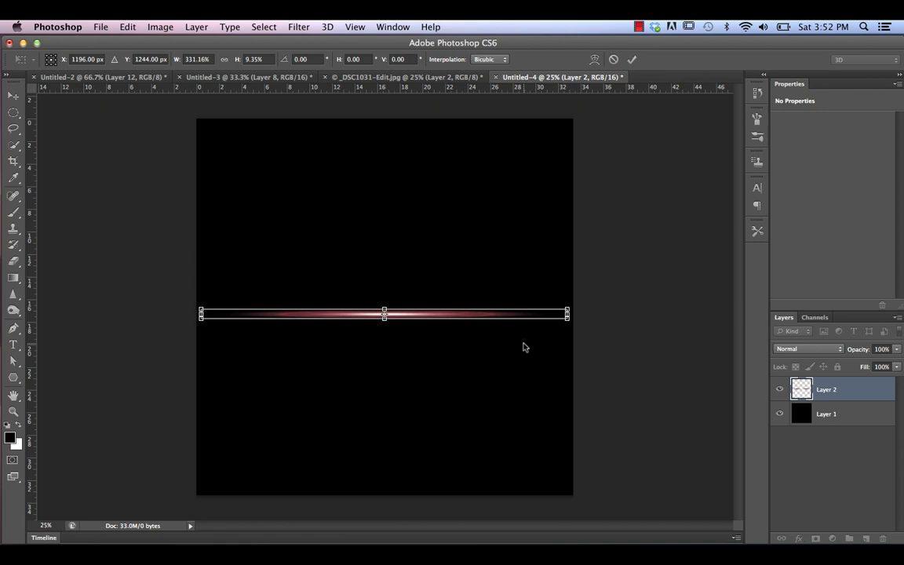
pyautogui.press('Return')
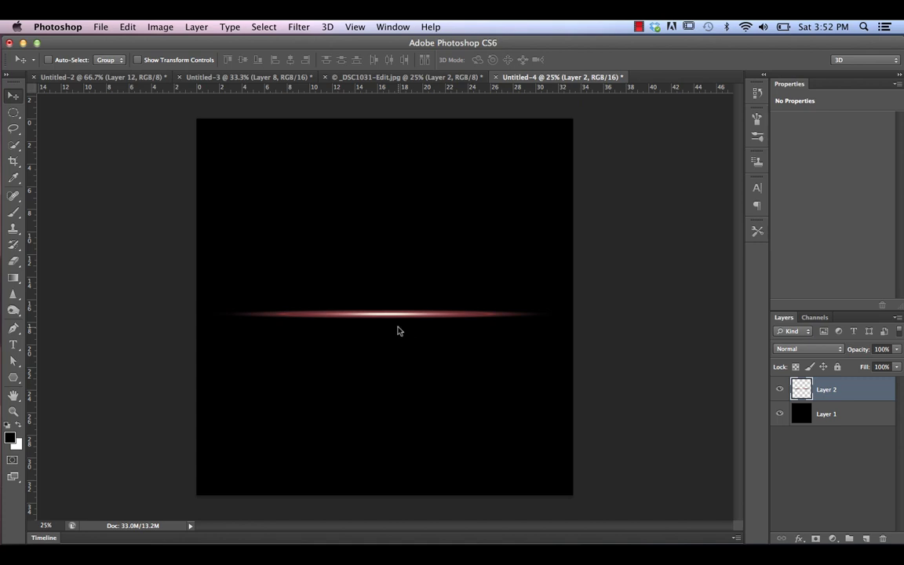
# Thin the horizontal light streak on Layer 2 by scaling its height to about 73%
pyautogui.press('super+equal')
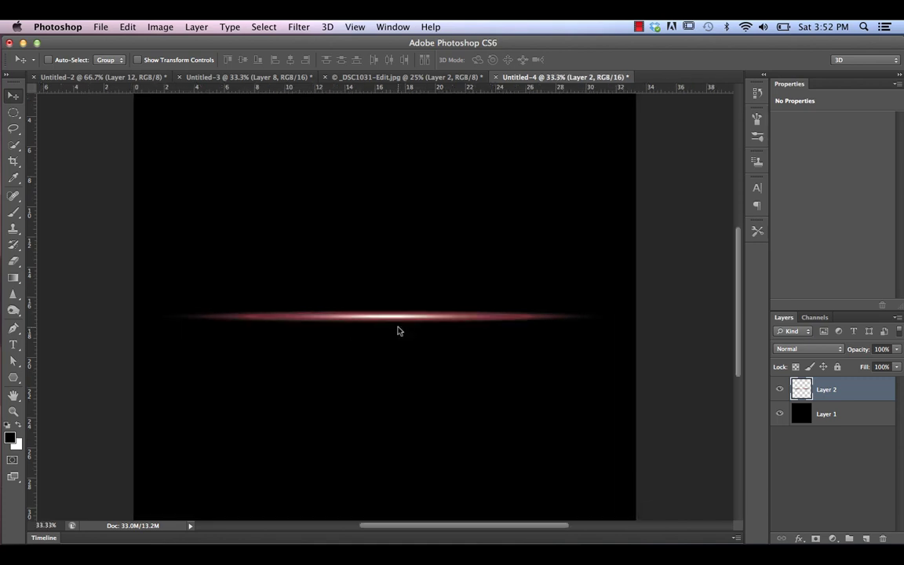
pyautogui.press('super+t')
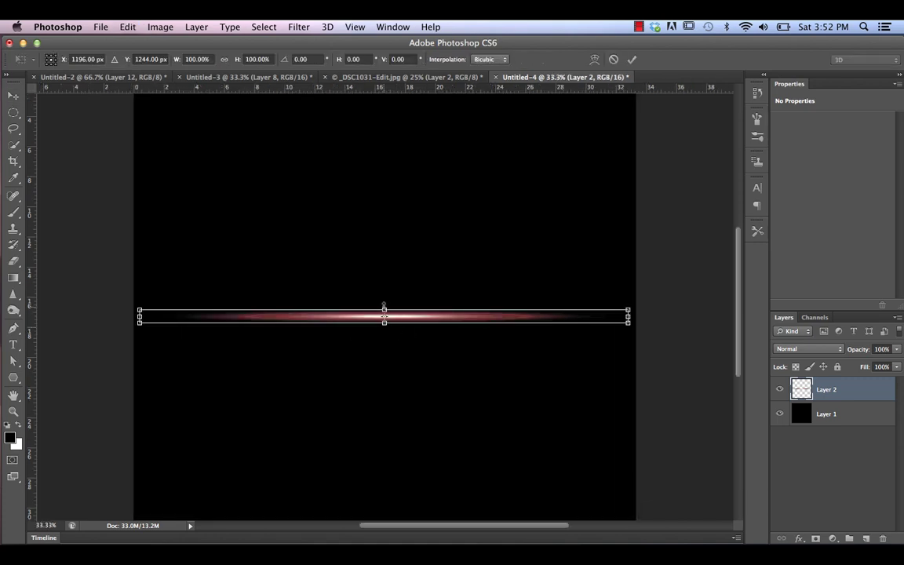
pyautogui.moveTo(384, 310); pyautogui.dragTo(385, 313)
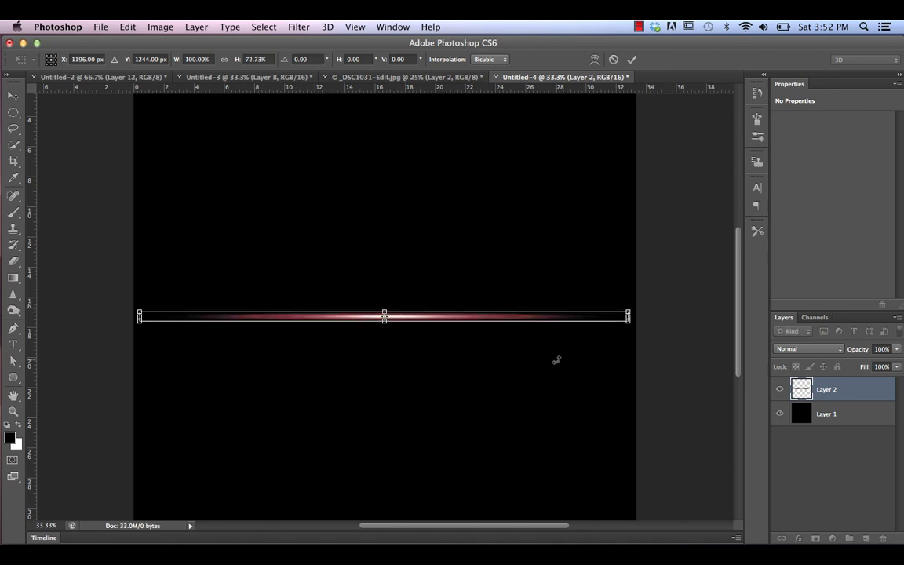
pyautogui.press('Return')
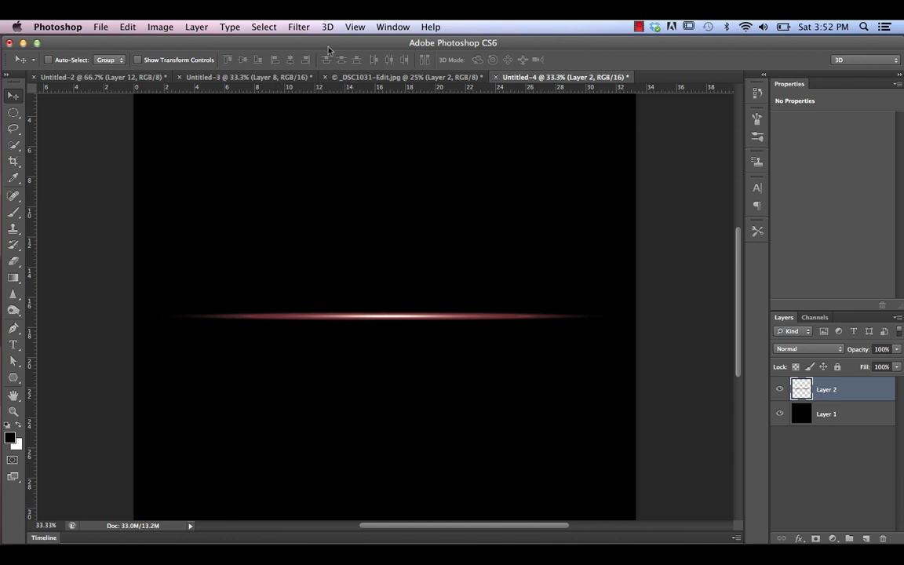
# Apply a Motion Blur to the streak with an angle of 0° and a distance of 219 pixels
pyautogui.click(298, 26)
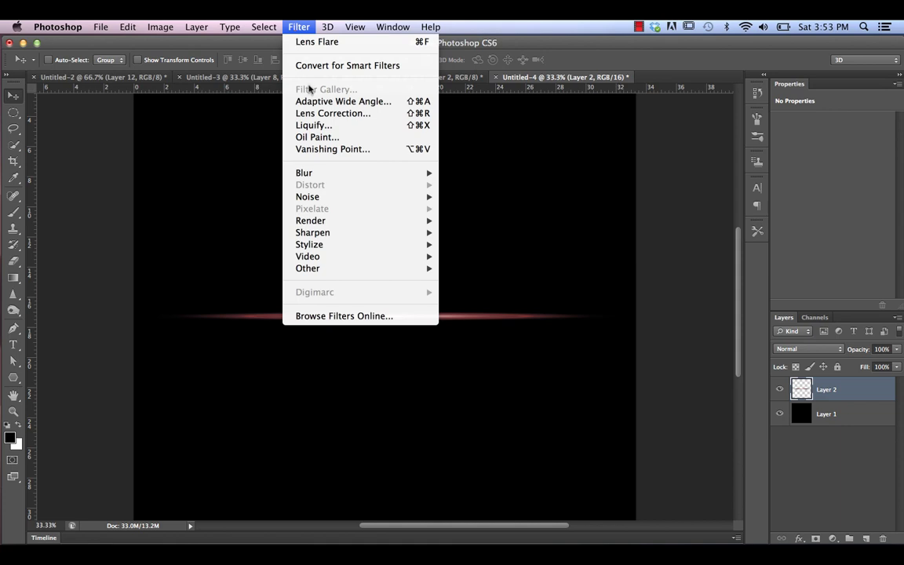
pyautogui.moveTo(336, 173)
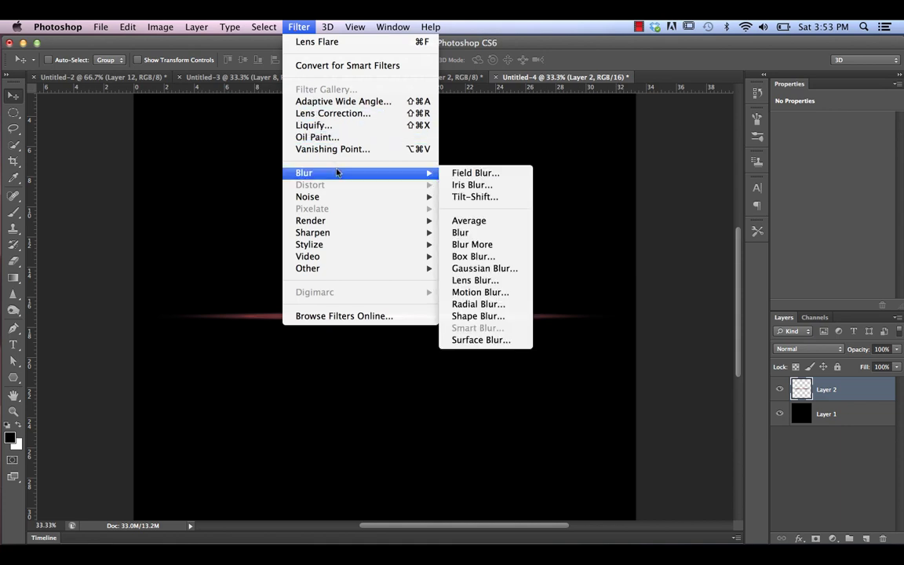
pyautogui.click(485, 291)
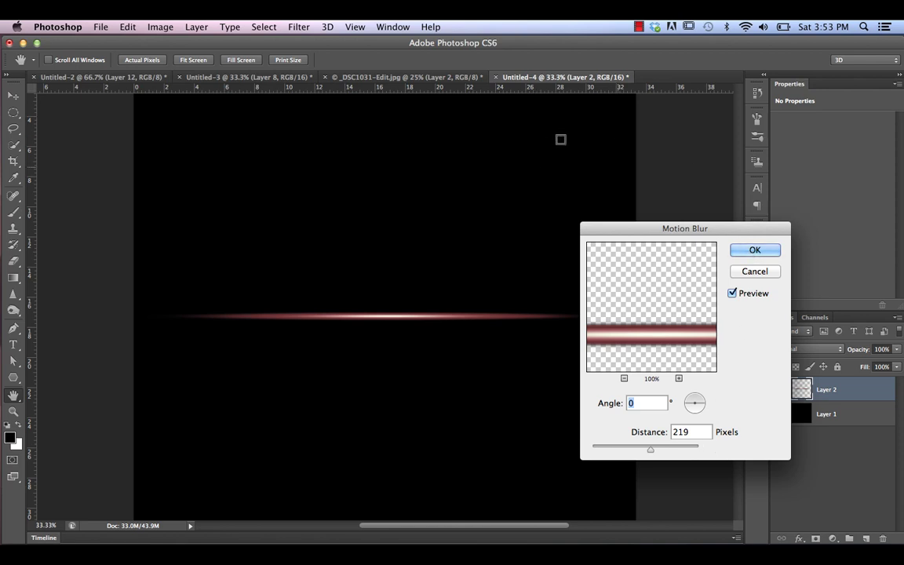
pyautogui.click(755, 250)
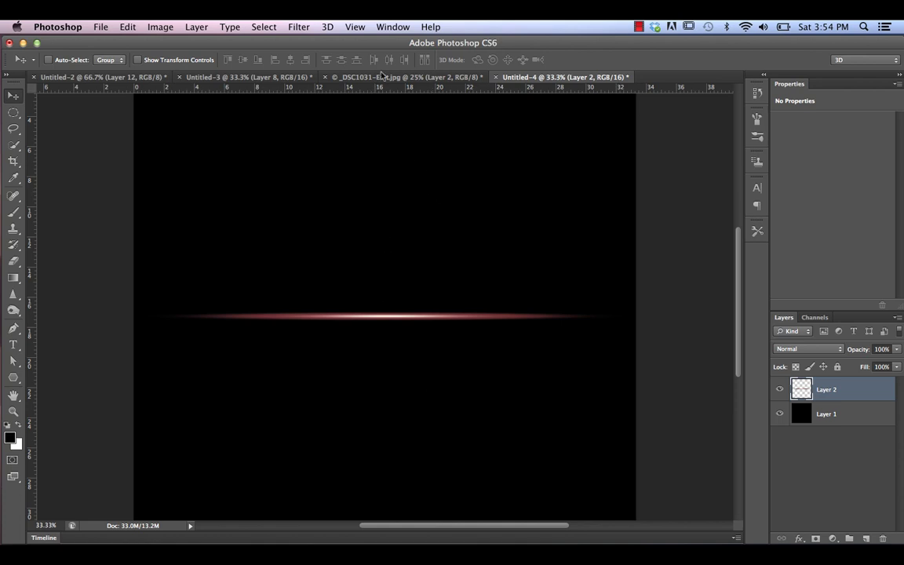
# Duplicate the black Layer 1 and merge the streak on Layer 2 down into the duplicate
pyautogui.click(235, 77)
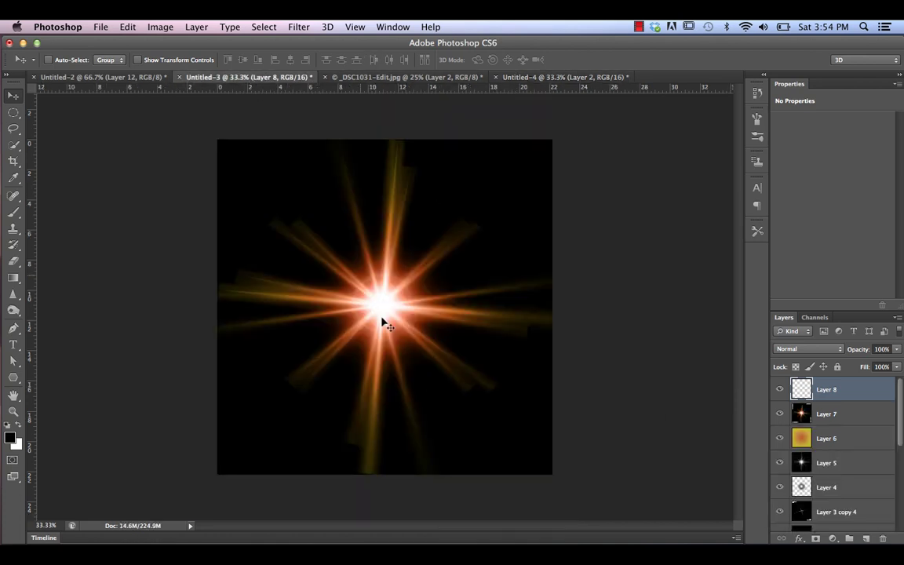
pyautogui.click(559, 78)
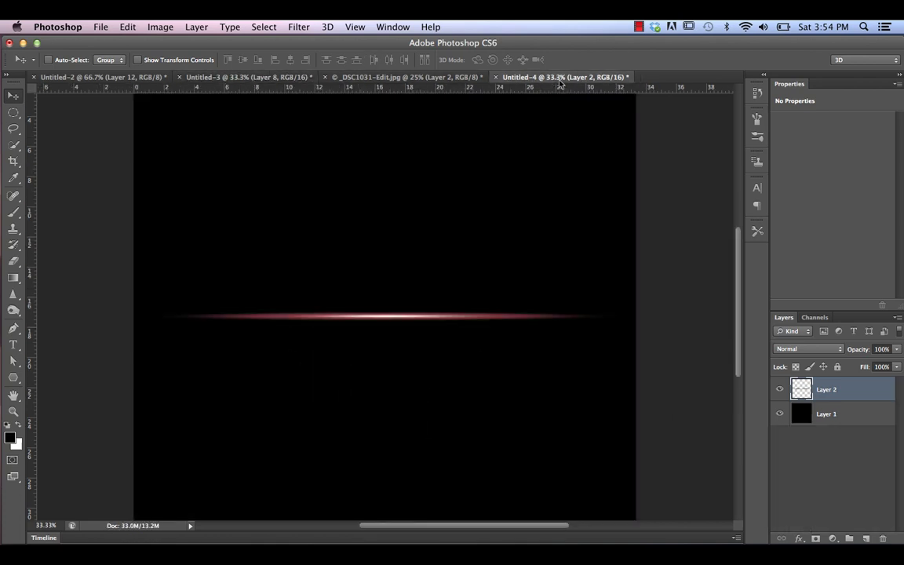
pyautogui.click(836, 424)
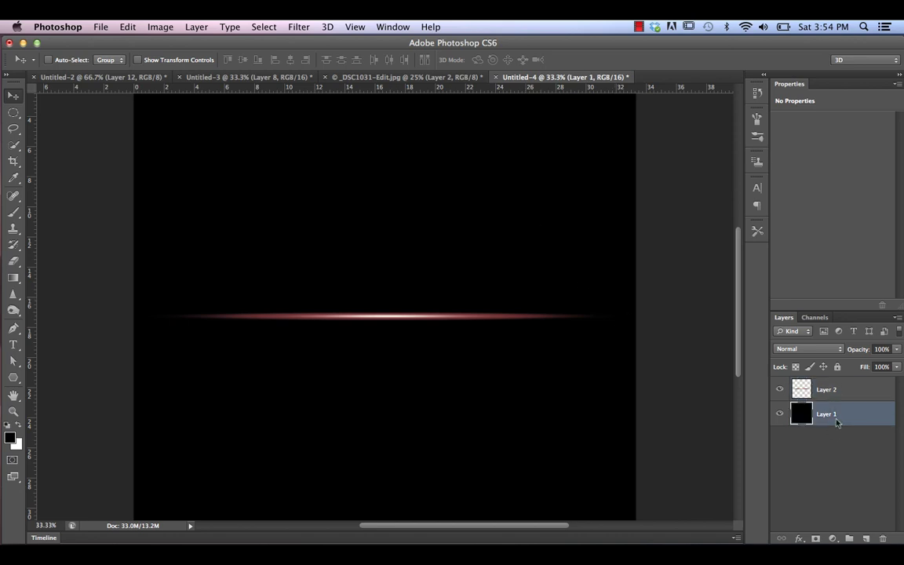
pyautogui.press('super+j')
pyautogui.click(839, 391)
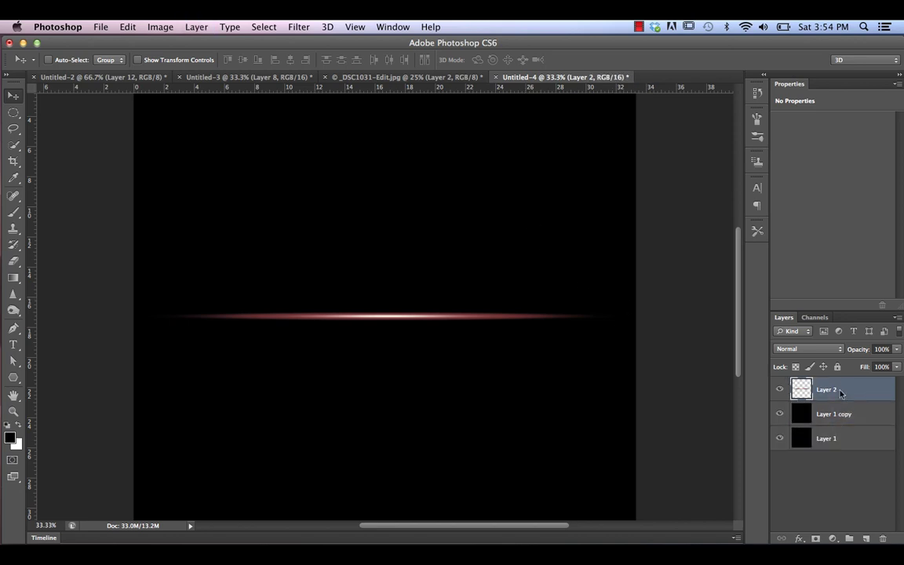
pyautogui.rightClick(839, 392)
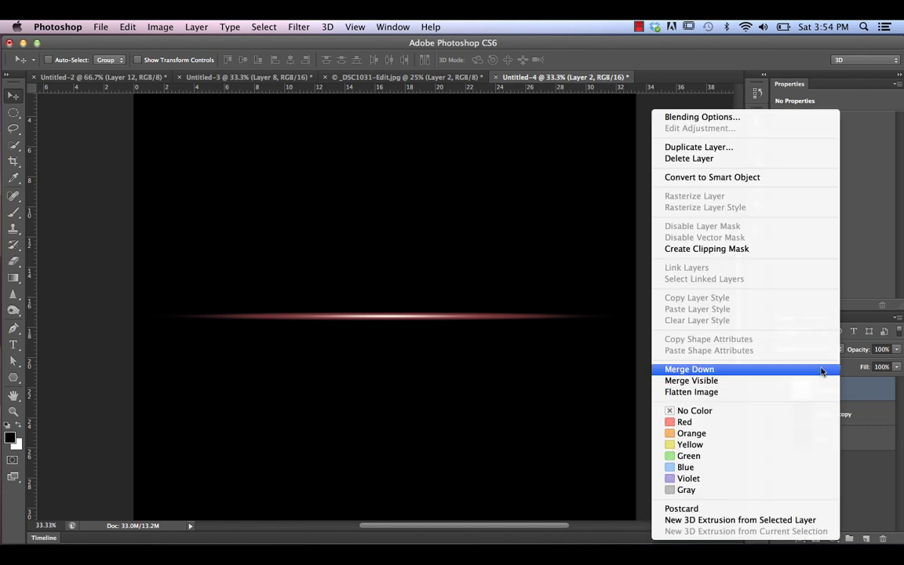
pyautogui.click(821, 369)
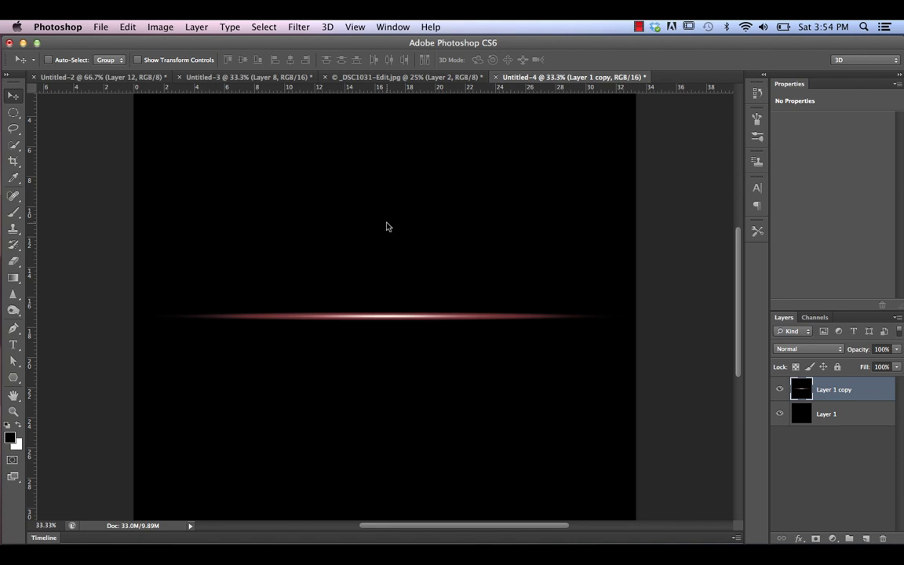
# Shift the merged streak's colour with Hue/Saturation, using Hue +15 and Saturation +5
pyautogui.press('super+u')
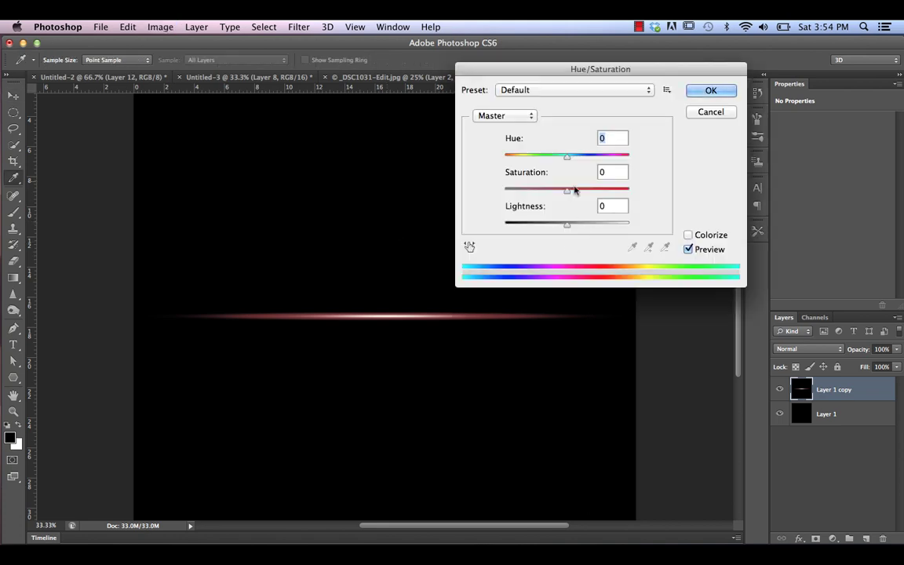
pyautogui.moveTo(567, 157); pyautogui.dragTo(570, 193)
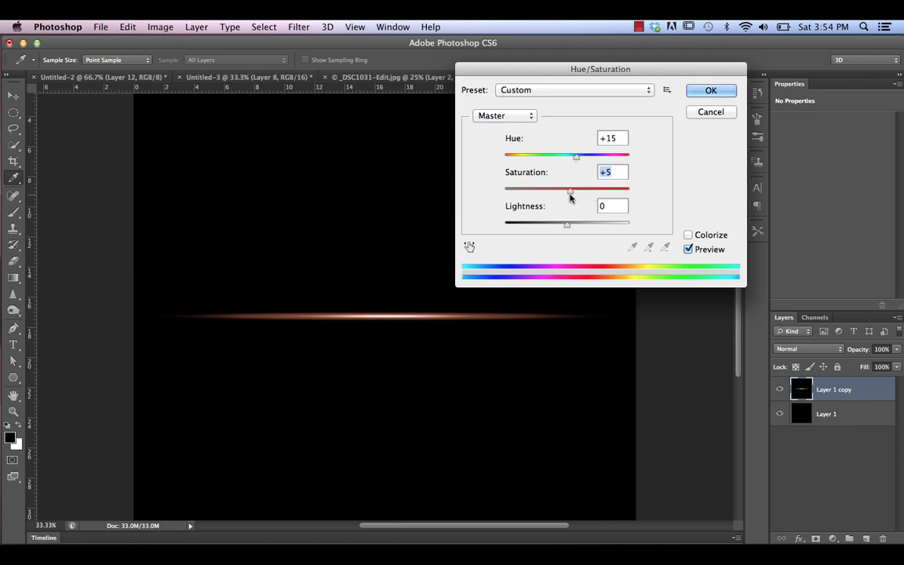
pyautogui.click(697, 91)
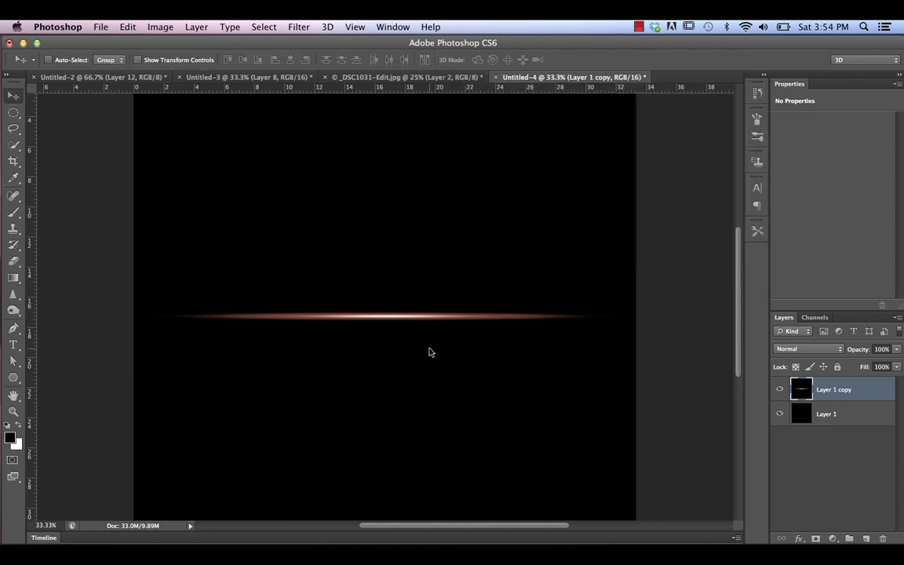
# Duplicate the recoloured streak layer and set the duplicate's blend mode to Screen
pyautogui.press('super+j')
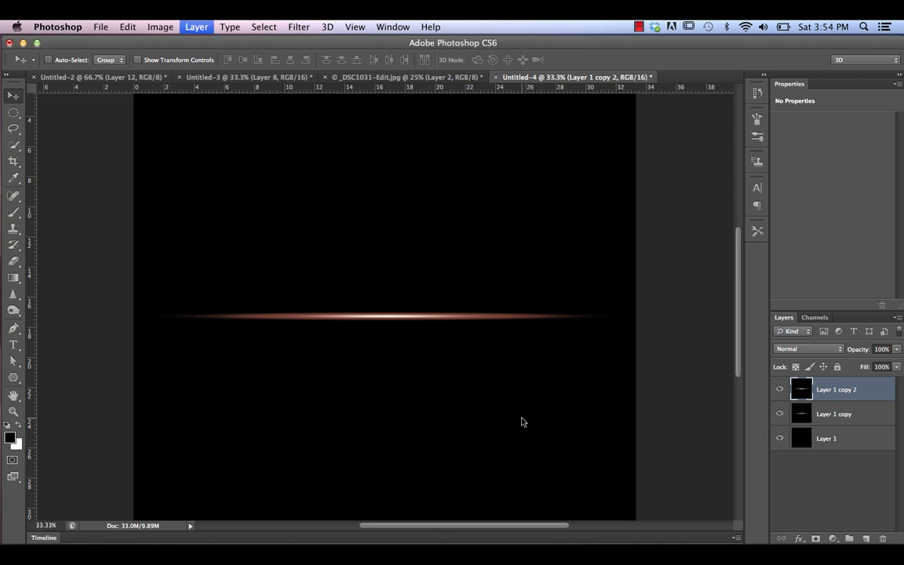
pyautogui.click(791, 349)
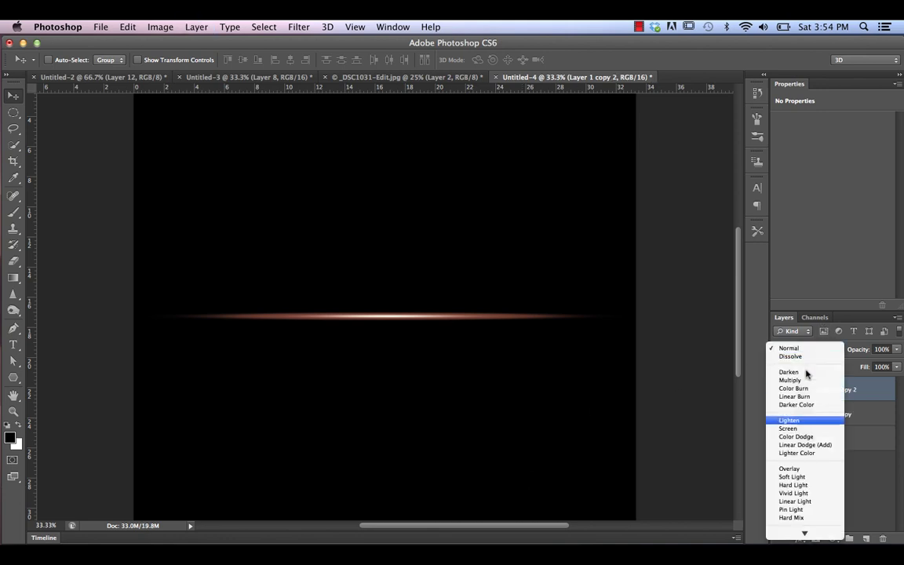
pyautogui.click(789, 428)
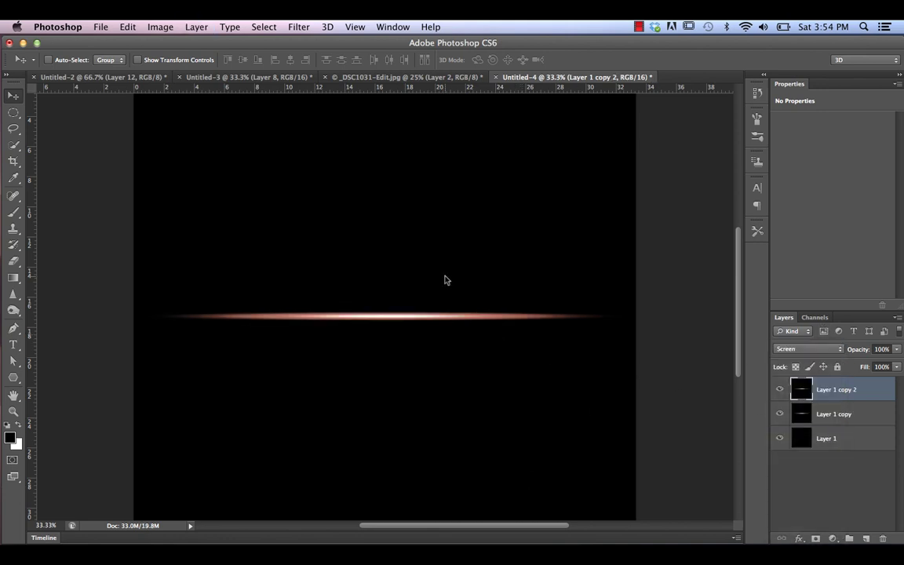
# Rotate the duplicated streak about 88° and move it slightly right so it crosses the middle of the horizontal streak
pyautogui.press('super+minus')
pyautogui.press('super+t')
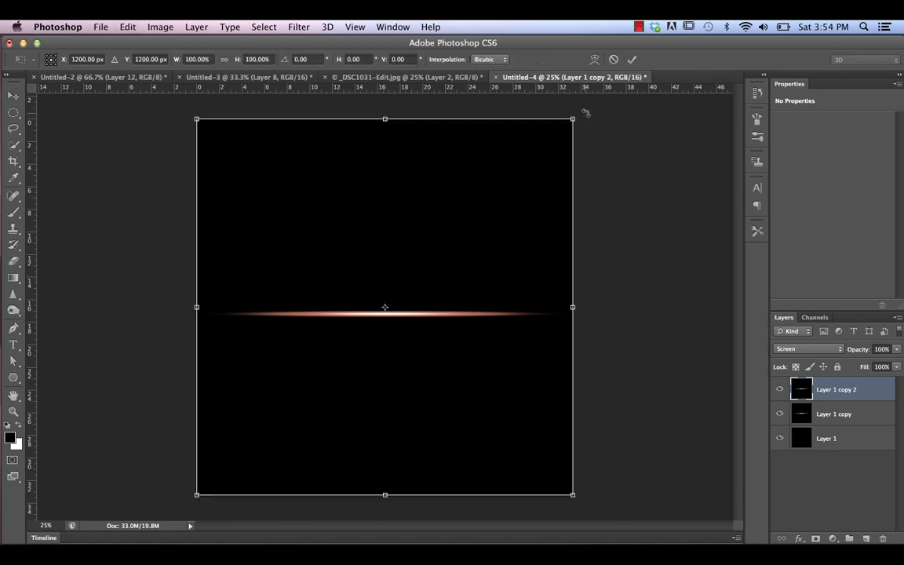
pyautogui.moveTo(583, 118)
pyautogui.mouseDown()
pyautogui.moveTo(647, 191)
pyautogui.moveTo(671, 318)
pyautogui.moveTo(641, 369)
pyautogui.moveTo(637, 445)
pyautogui.moveTo(603, 486)
pyautogui.moveTo(571, 488)
pyautogui.moveTo(570, 496)
pyautogui.moveTo(579, 487)
pyautogui.mouseUp()
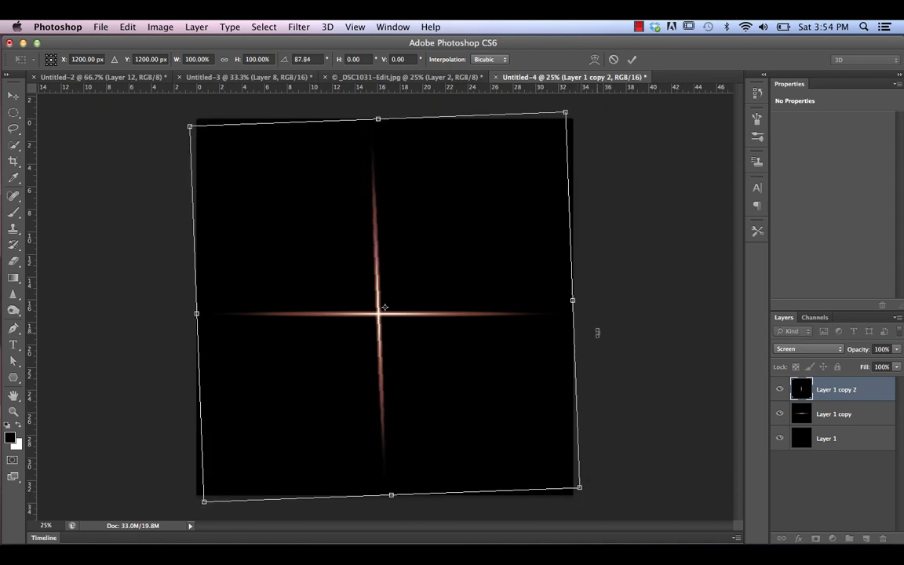
pyautogui.press('Return')
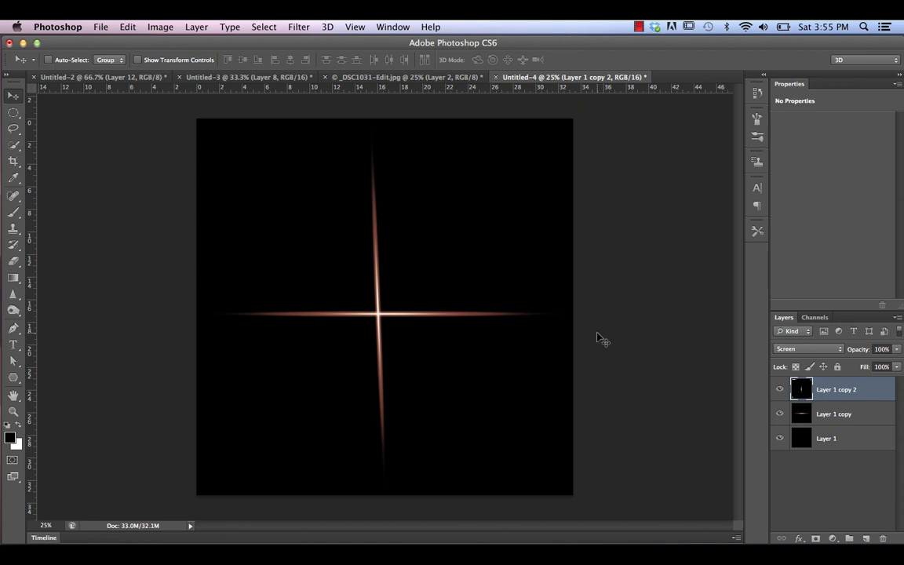
pyautogui.rightClick(363, 275)
pyautogui.click(363, 273)
pyautogui.moveTo(360, 270)
pyautogui.mouseDown()
pyautogui.moveTo(383, 271)
pyautogui.moveTo(374, 272)
pyautogui.mouseUp()
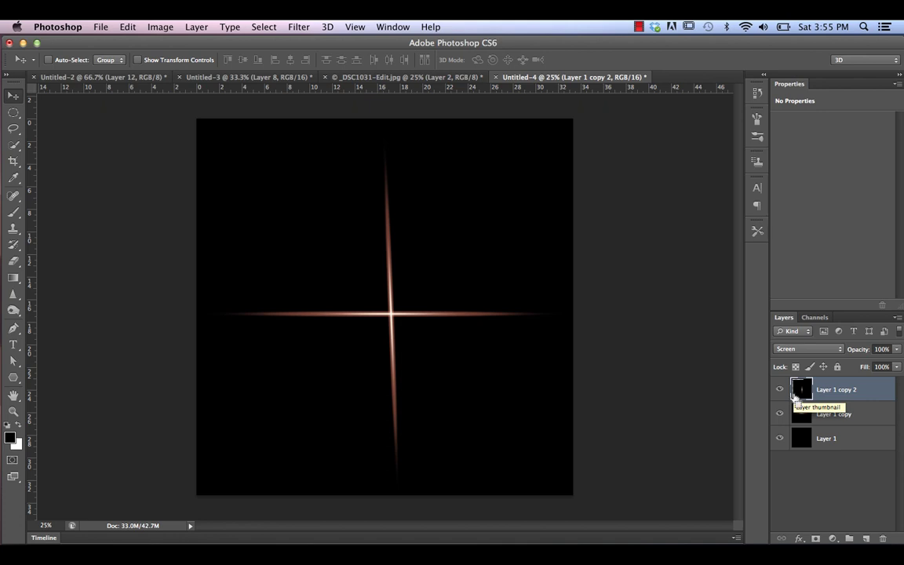
# Stamp all visible layers into a new top layer and set its blend mode to Screen
pyautogui.press('super+alt+shift+e')
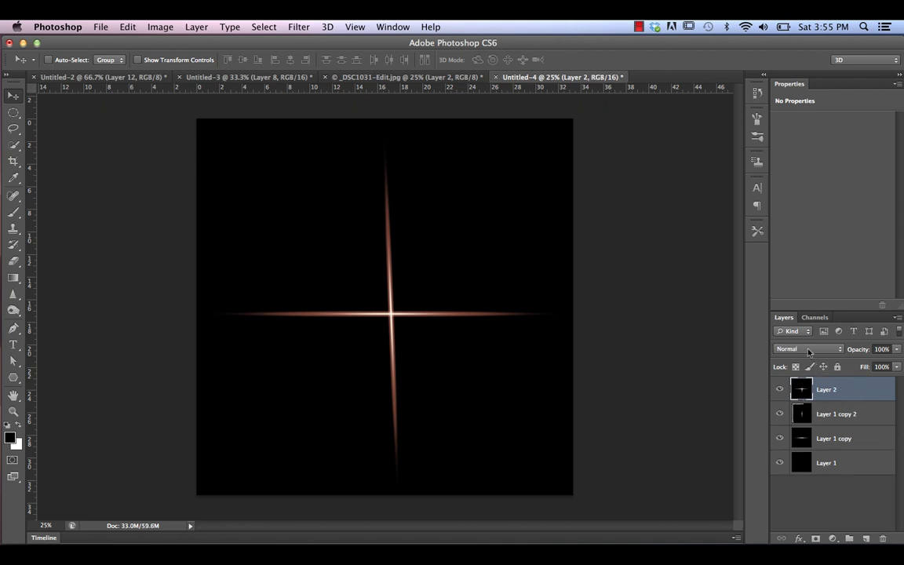
pyautogui.click(808, 352)
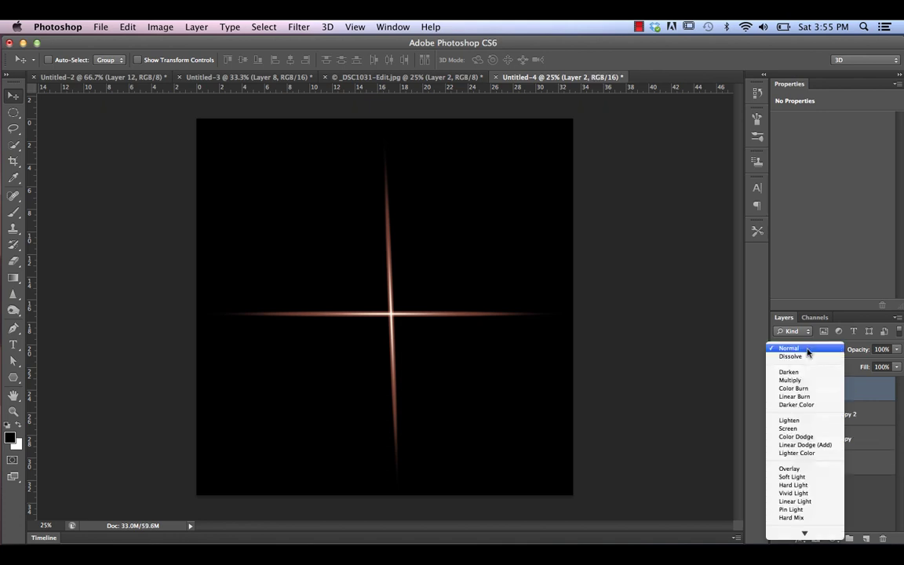
pyautogui.click(793, 430)
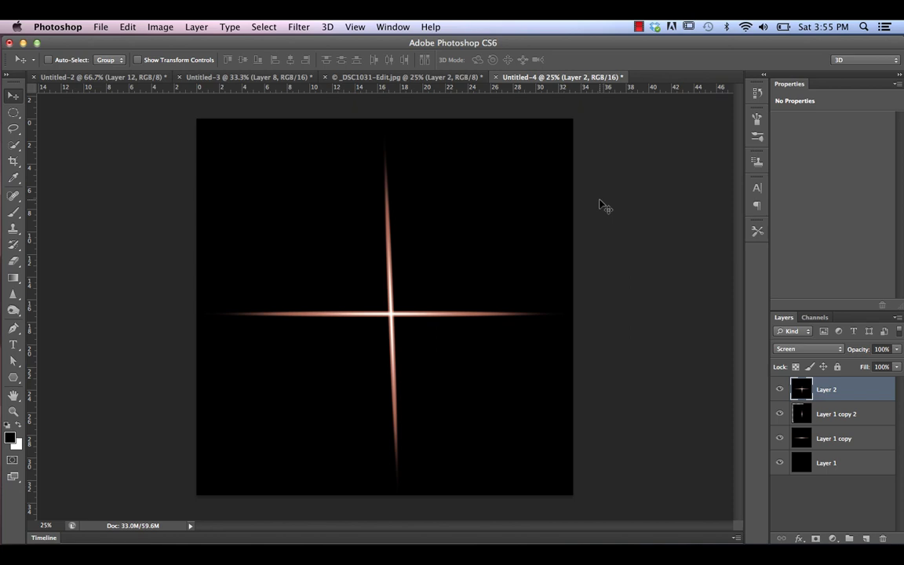
# Transform the stamped cross with about 2.9° rotation, 114% width and 92% height, nudging its centre onto the original crossing
pyautogui.press('super+t')
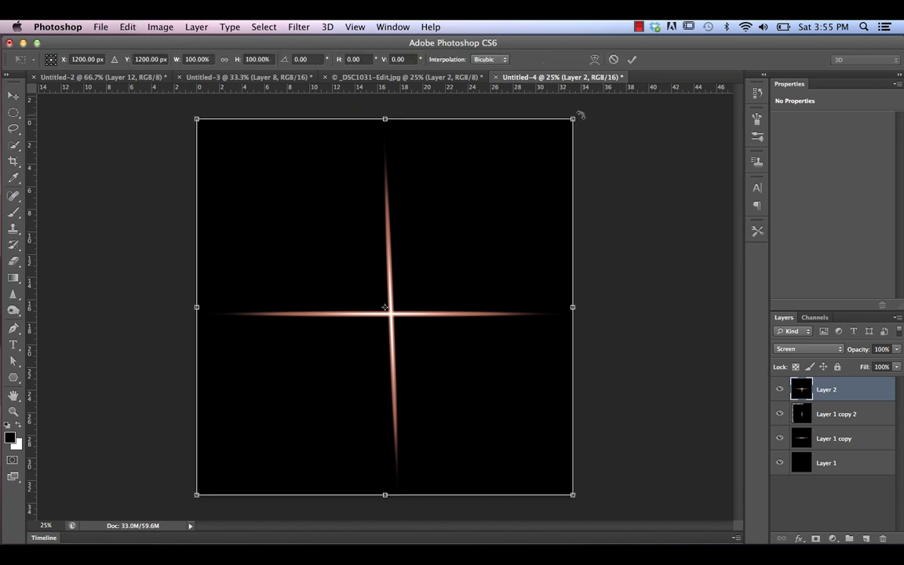
pyautogui.moveTo(580, 116); pyautogui.dragTo(601, 120)
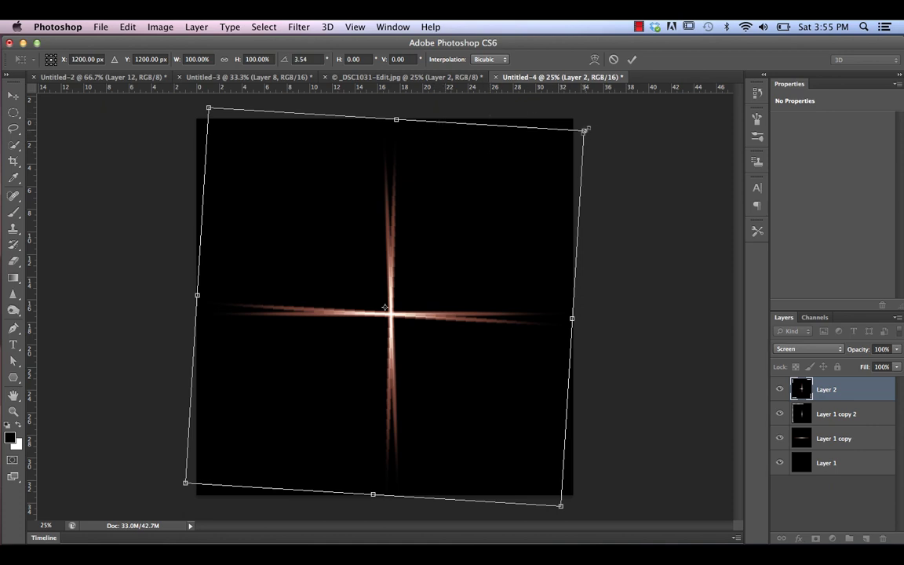
pyautogui.moveTo(584, 133); pyautogui.dragTo(611, 146)
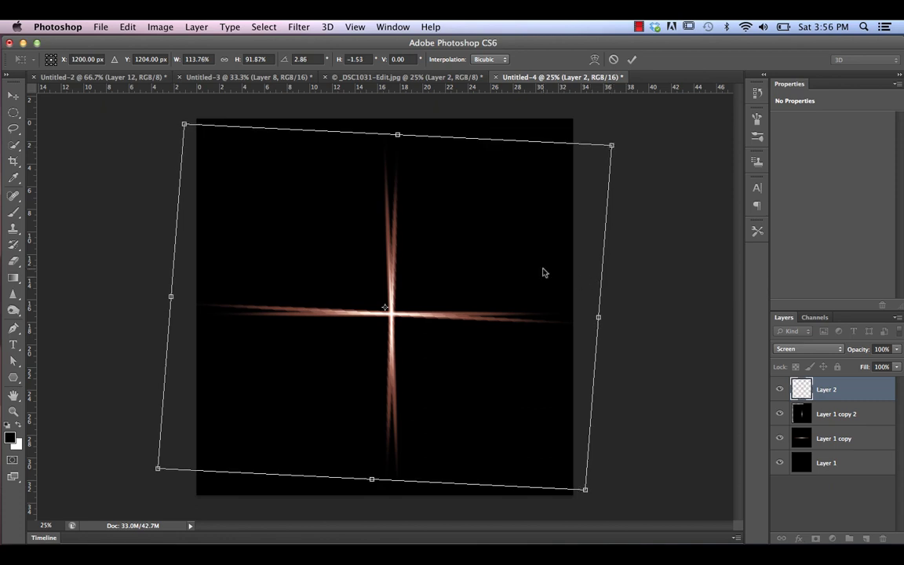
pyautogui.press('Left')
pyautogui.press('Left')
pyautogui.press('Left')
pyautogui.press('Left')
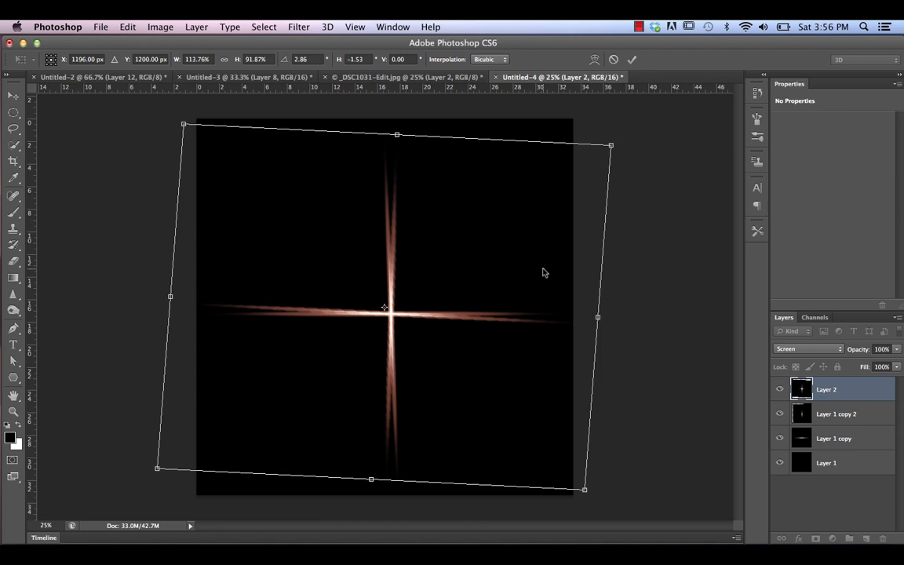
# Warp the stamped cross so its rays splay unevenly, nudge it to realign the centres, and apply the transformation
pyautogui.rightClick(498, 251)
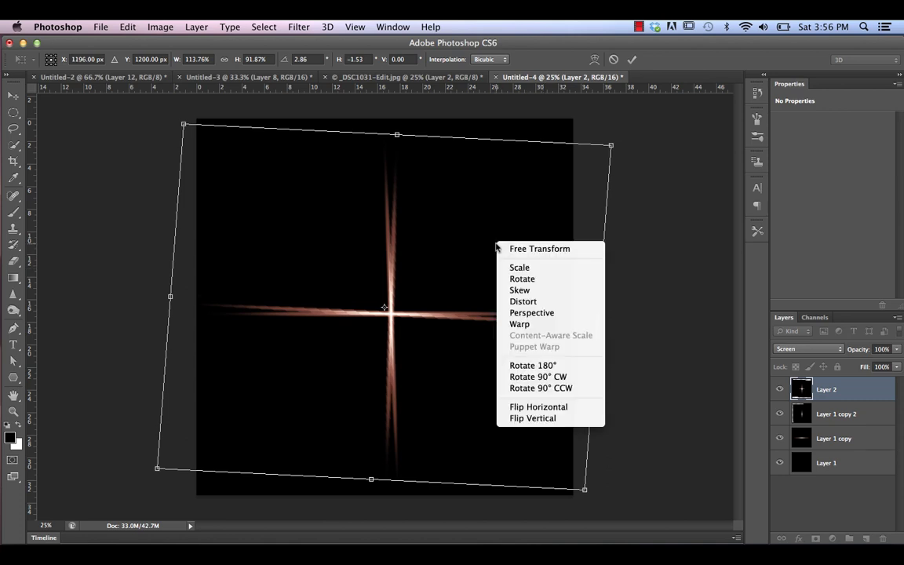
pyautogui.press('Escape')
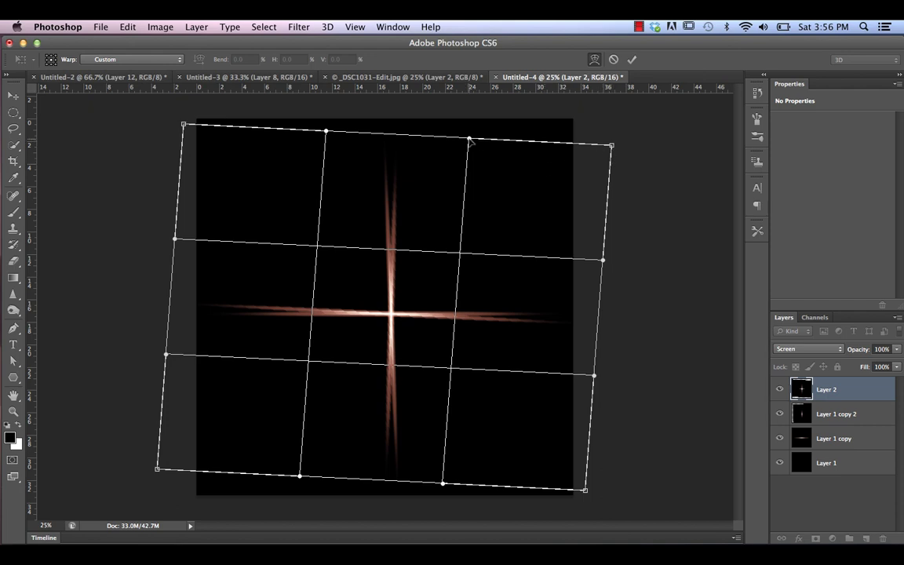
pyautogui.moveTo(469, 140); pyautogui.dragTo(467, 123)
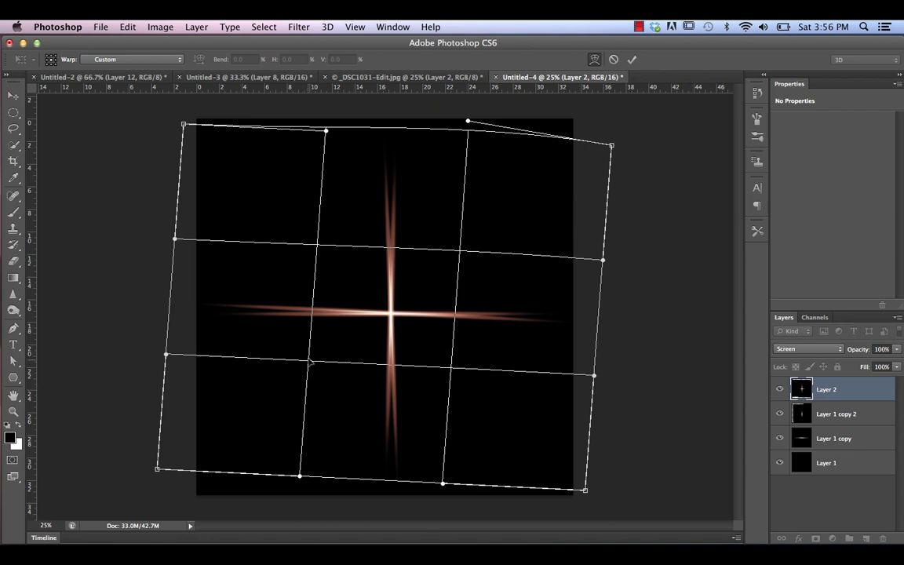
pyautogui.moveTo(280, 327); pyautogui.dragTo(308, 366)
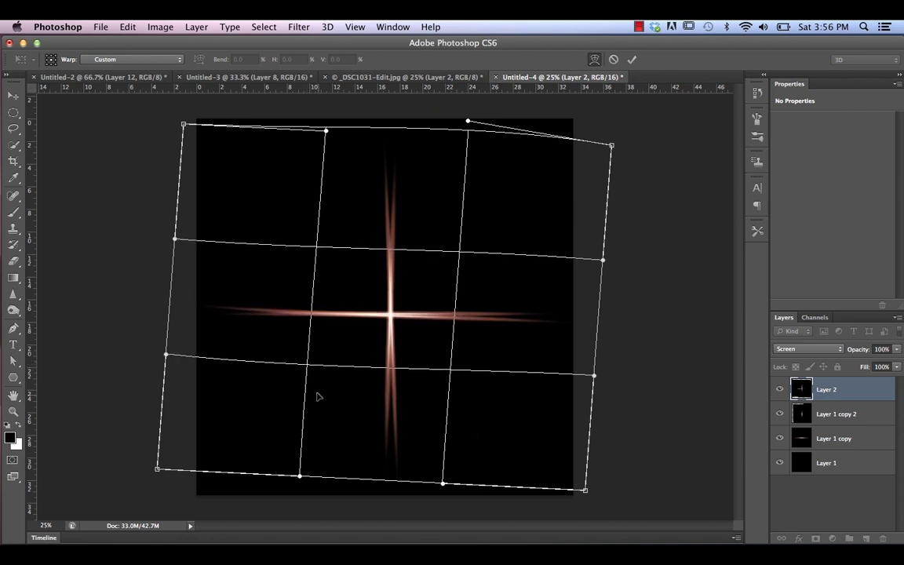
pyautogui.moveTo(299, 477); pyautogui.dragTo(298, 489)
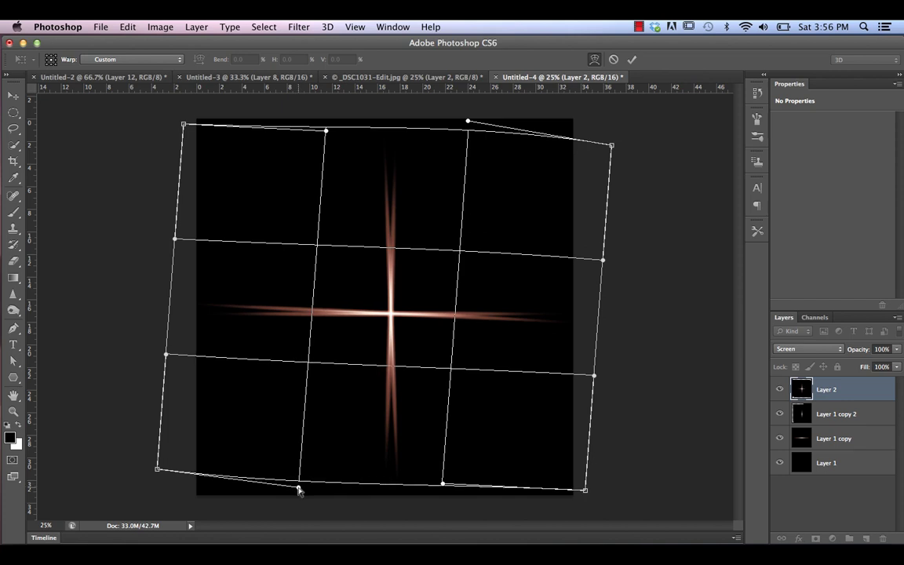
pyautogui.moveTo(602, 261); pyautogui.dragTo(554, 268)
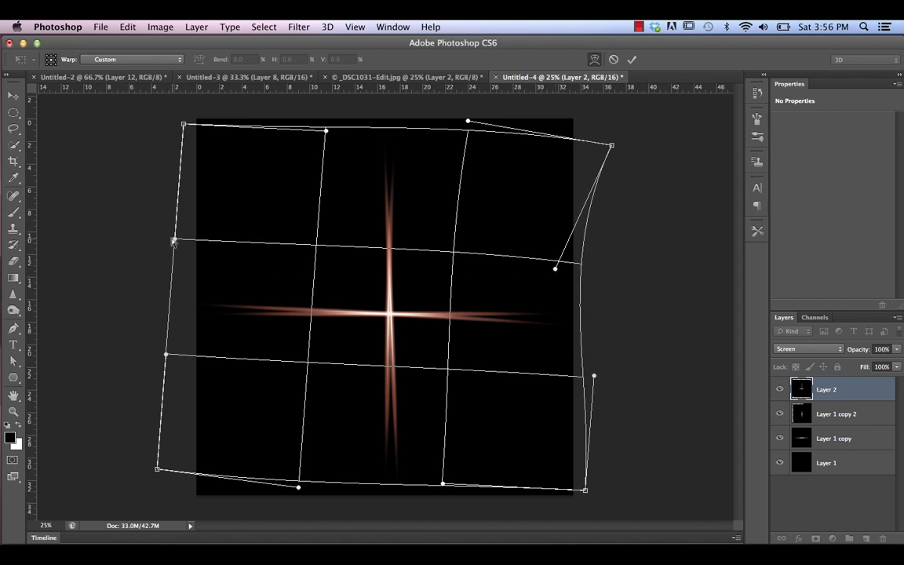
pyautogui.moveTo(174, 240)
pyautogui.mouseDown()
pyautogui.moveTo(164, 210)
pyautogui.moveTo(170, 226)
pyautogui.mouseUp()
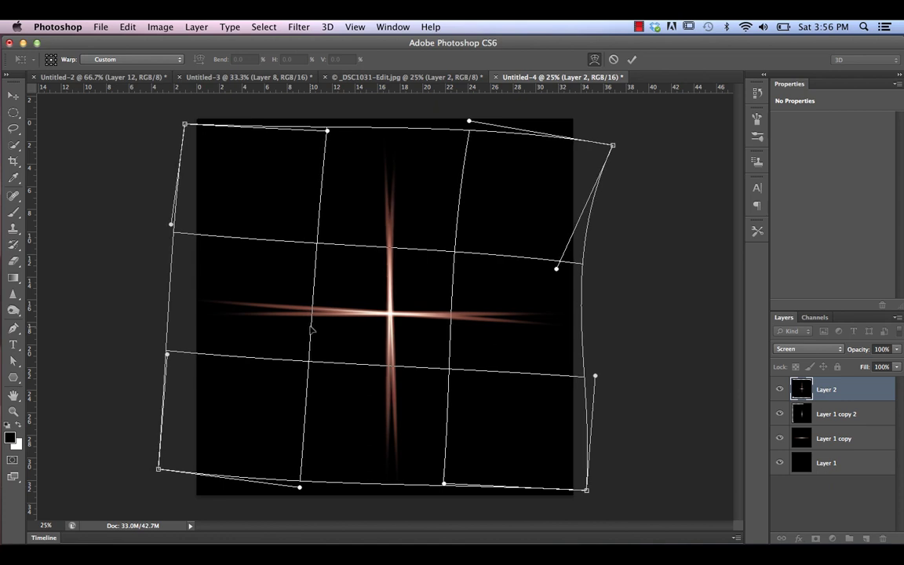
pyautogui.hotkey('shift', 'Right')
pyautogui.press('Down')
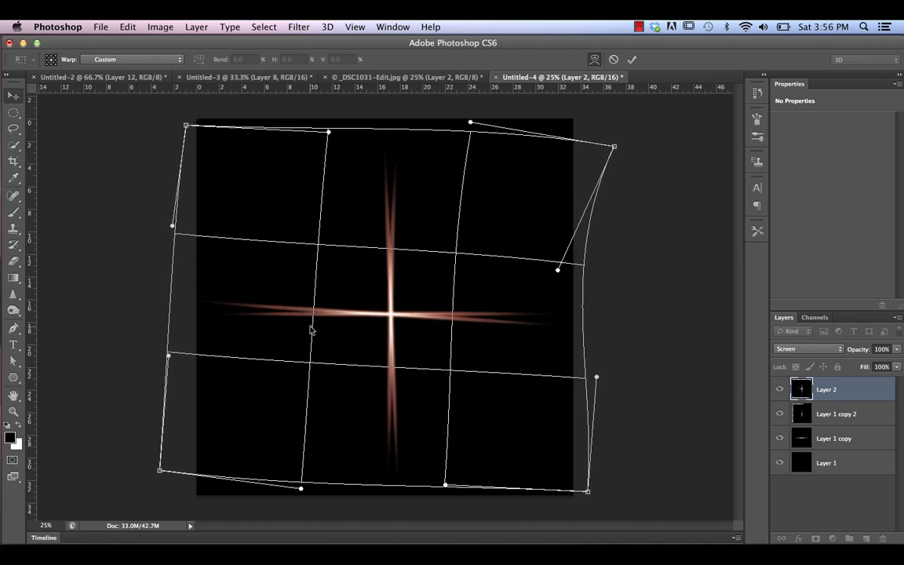
pyautogui.press('Return')
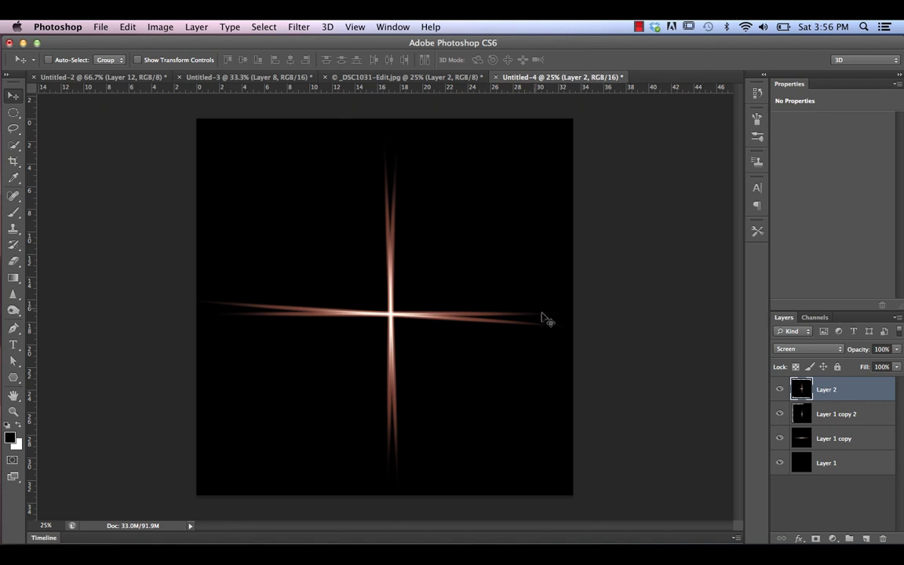
# Duplicate the warped cross on Layer 2 to brighten the rays, keeping the duplicate in Screen mode
pyautogui.press('super+j')
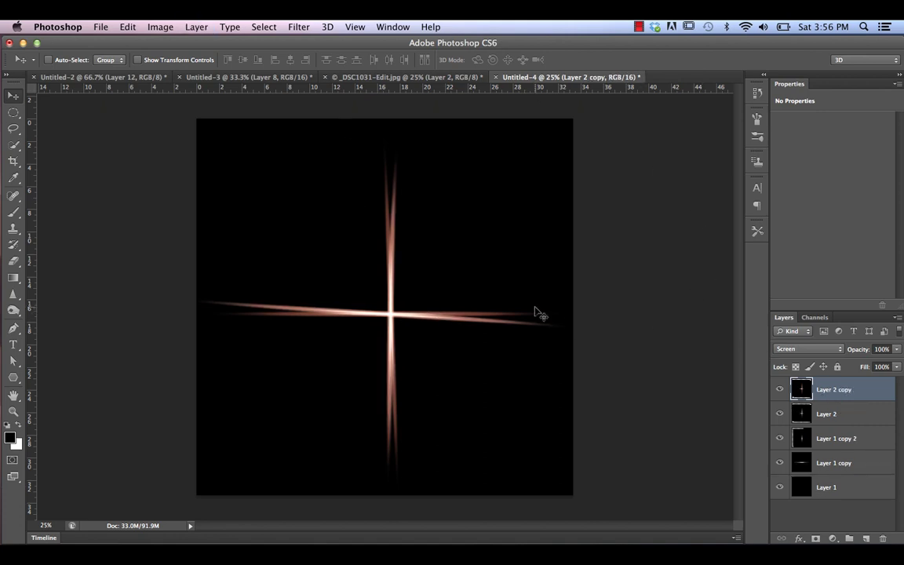
pyautogui.click(811, 349)
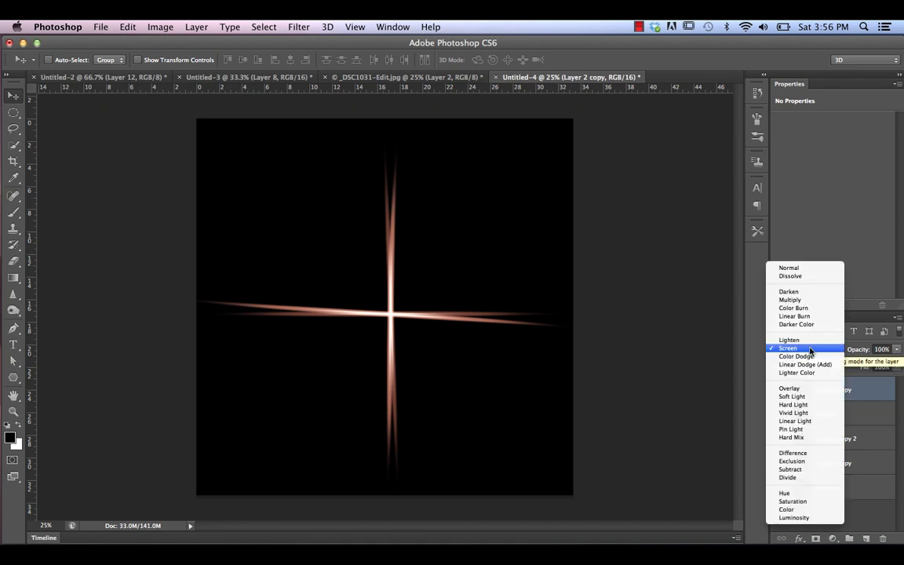
pyautogui.click(806, 350)
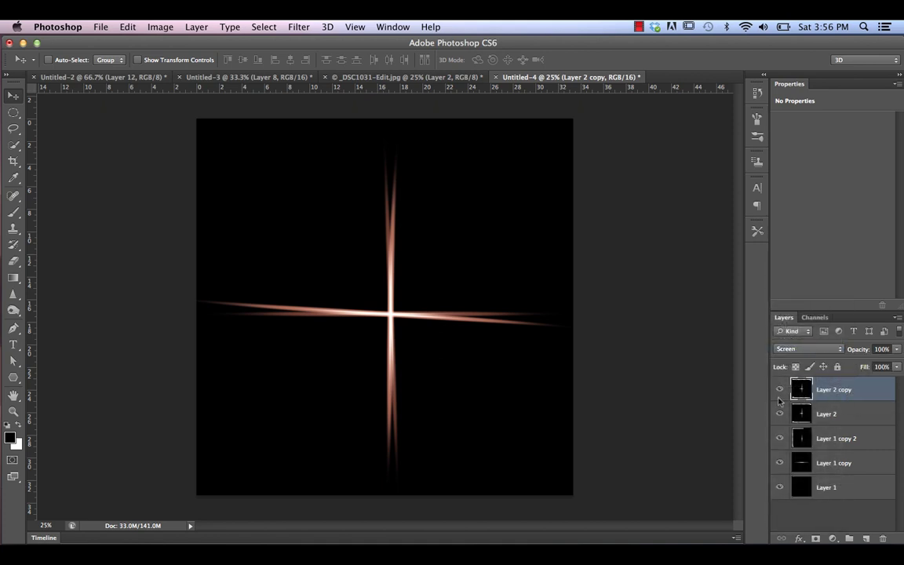
# Transform Layer 2 copy with about 161° rotation, 94% width, −68% height and 23° skew, aligning its centre with the original crossing
pyautogui.press('super+t')
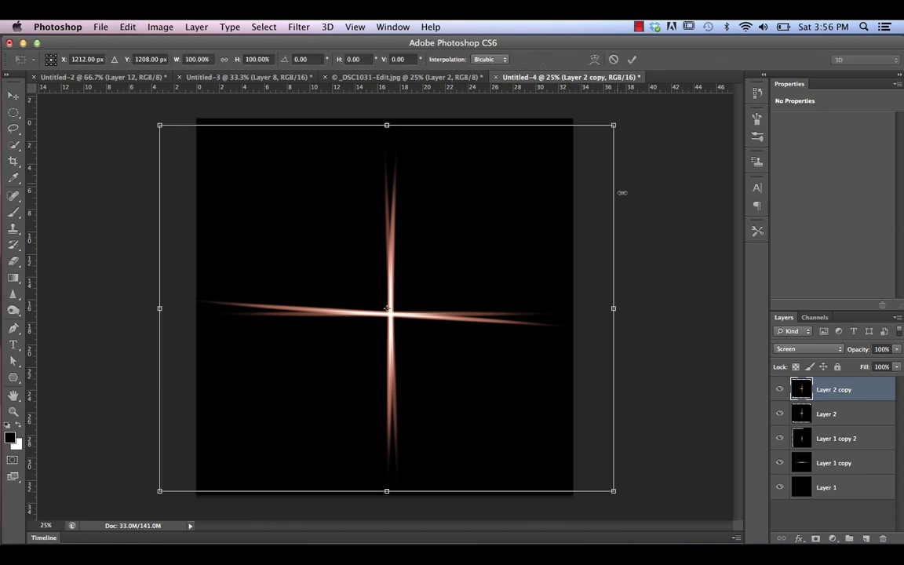
pyautogui.moveTo(621, 115); pyautogui.dragTo(737, 248)
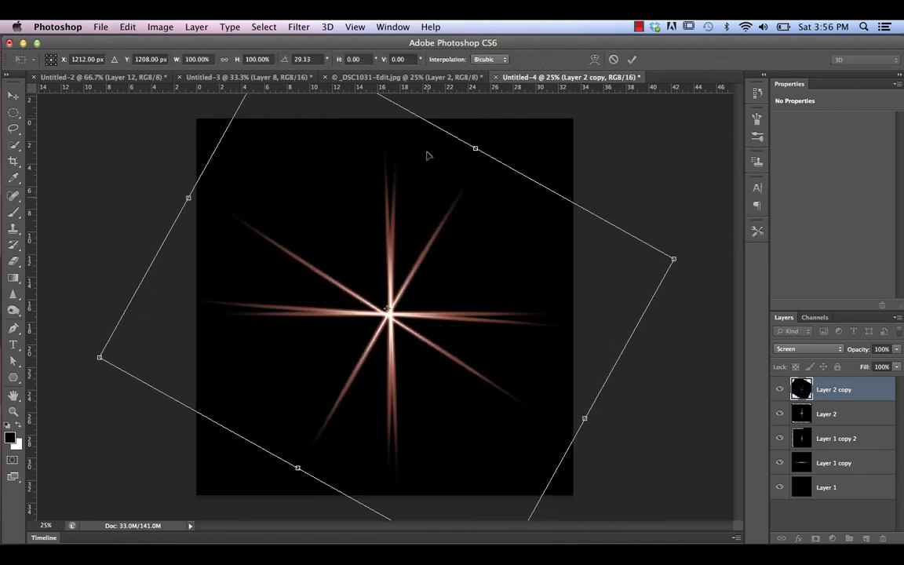
pyautogui.press('super+minus')
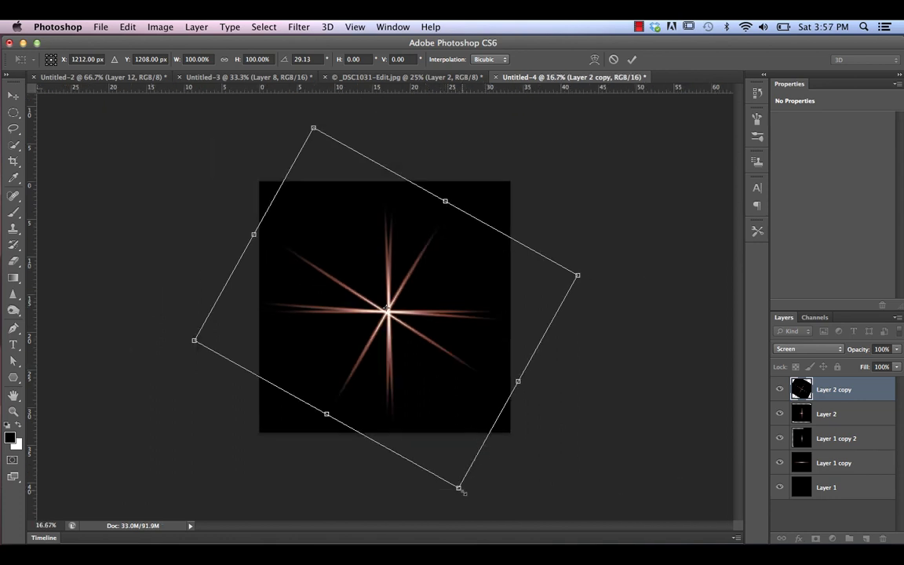
pyautogui.moveTo(458, 487); pyautogui.dragTo(313, 420)
pyautogui.moveTo(386, 309); pyautogui.dragTo(389, 310)
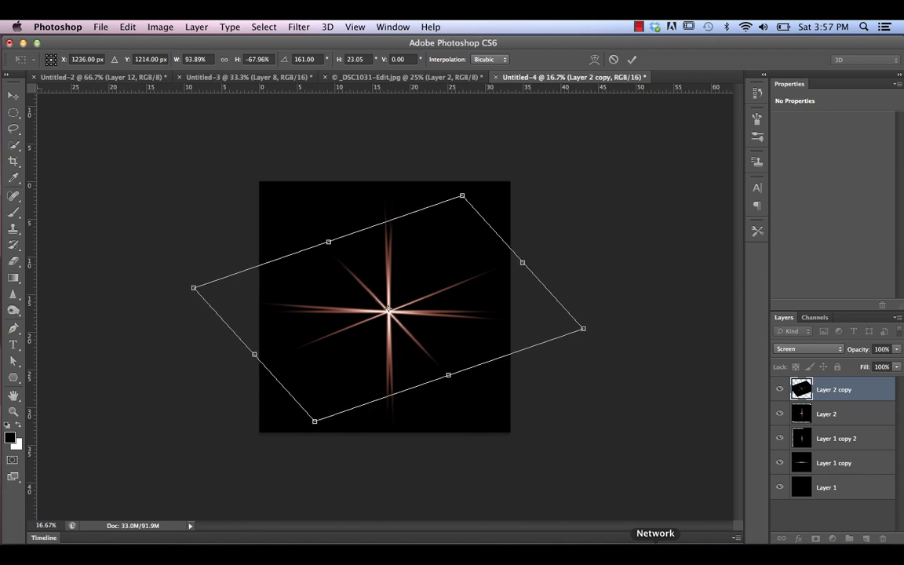
pyautogui.press('Return')
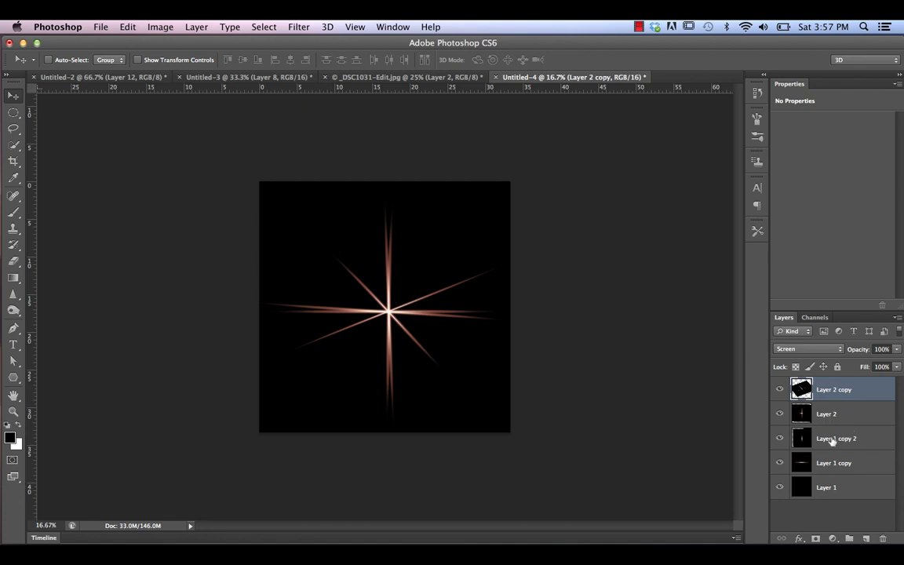
# Hide Layer 2 copy and stamp the remaining visible layers into a new layer above Layer 2
pyautogui.click(779, 389)
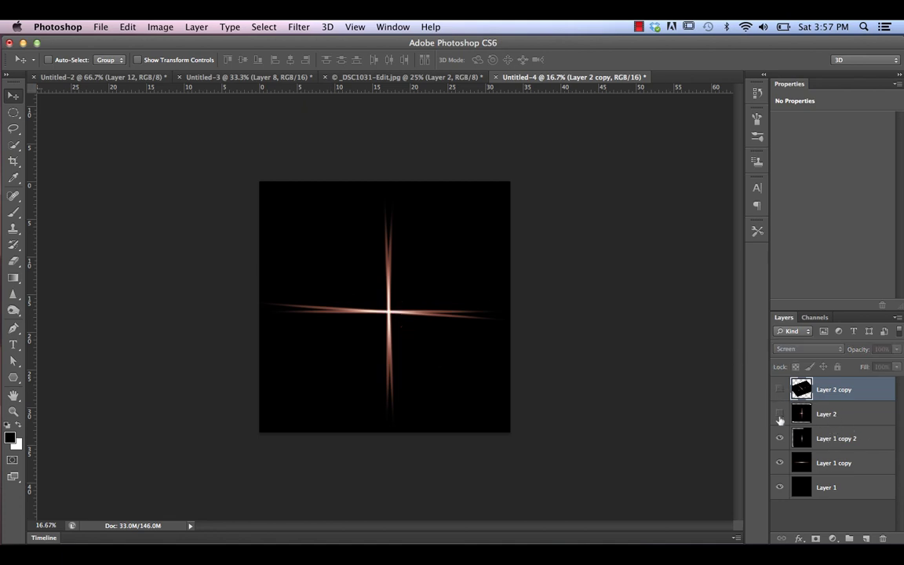
pyautogui.click(779, 413)
pyautogui.click(779, 414)
pyautogui.click(829, 421)
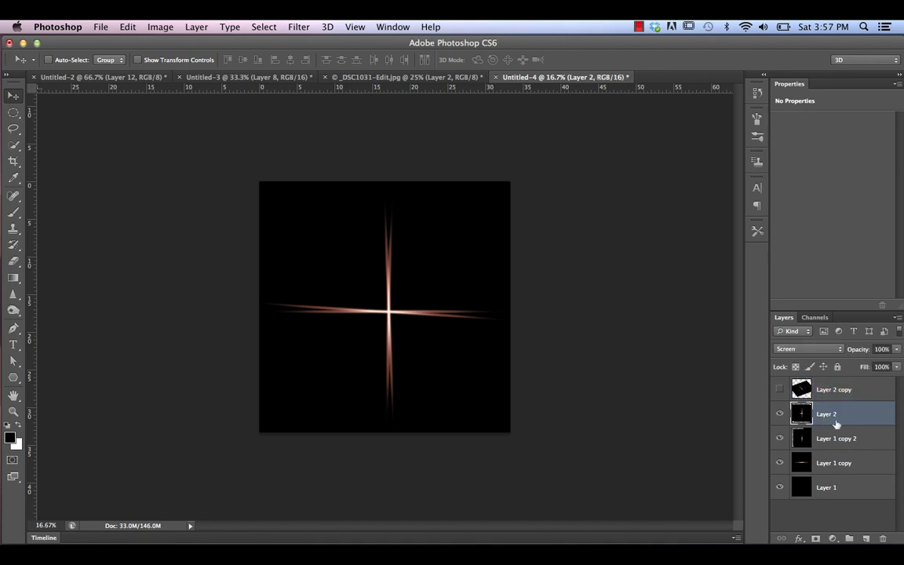
pyautogui.moveTo(851, 407); pyautogui.dragTo(850, 404)
pyautogui.press('super+alt+shift+e')
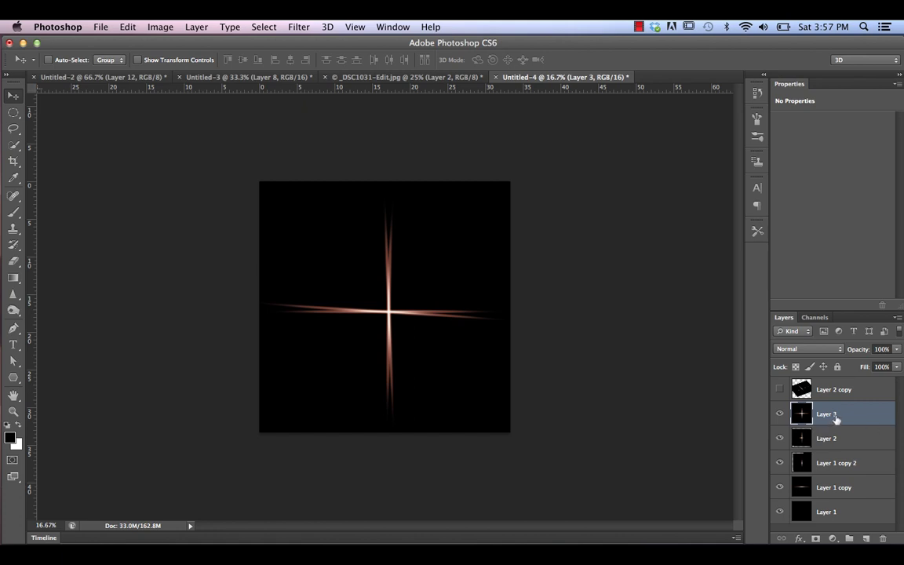
# Move the stamped cross to the top of the layer stack, set it to Screen mode, and show Layer 2 copy again
pyautogui.moveTo(836, 420); pyautogui.dragTo(830, 381)
pyautogui.click(822, 350)
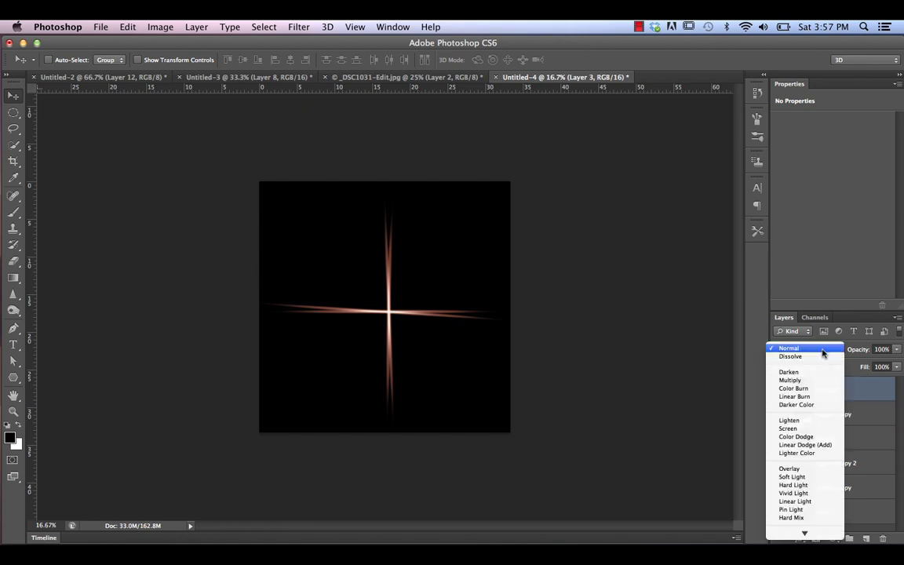
pyautogui.click(790, 429)
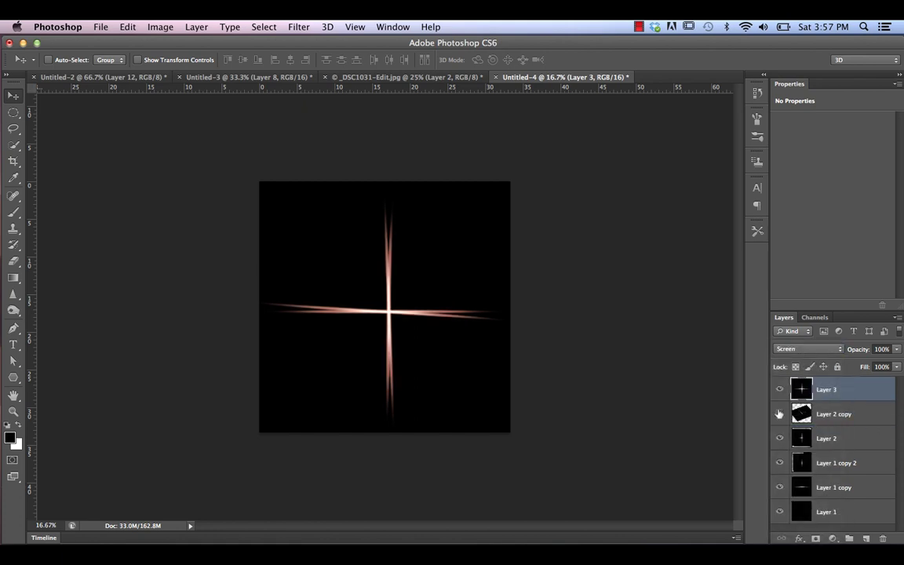
pyautogui.click(779, 414)
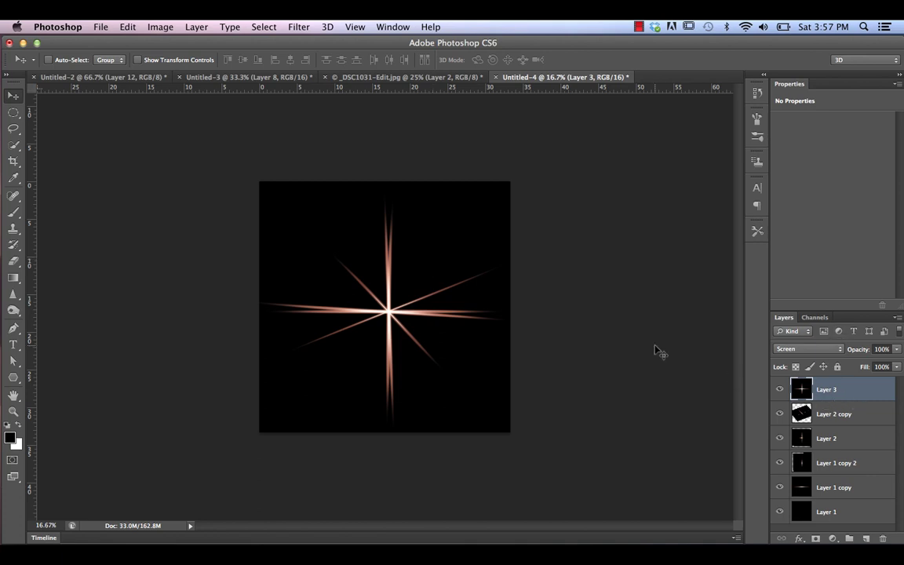
# Transform the Layer 3 cross with about 25.3° rotation, 90% width, 98% height and 5.4° skew, nudging its centre onto the starburst's
pyautogui.press('super+t')
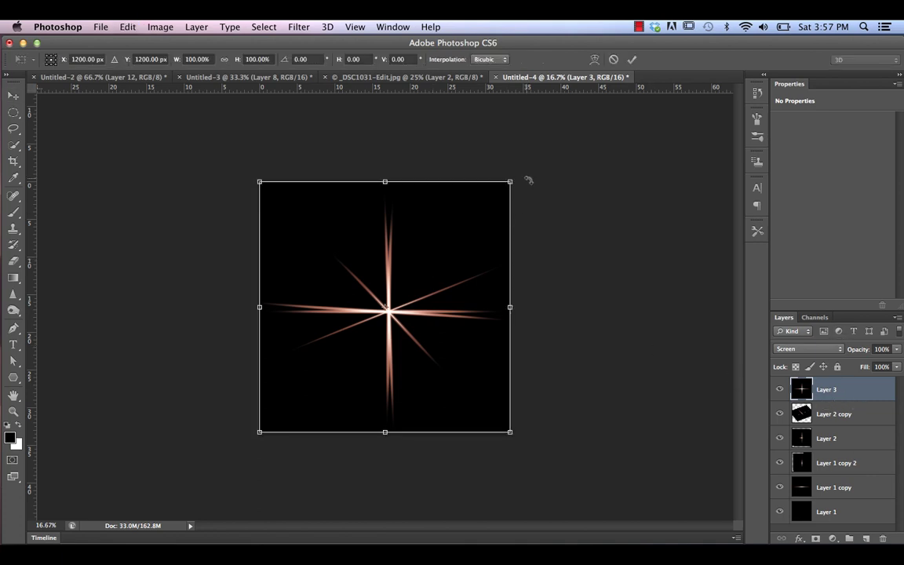
pyautogui.moveTo(520, 172); pyautogui.dragTo(576, 229)
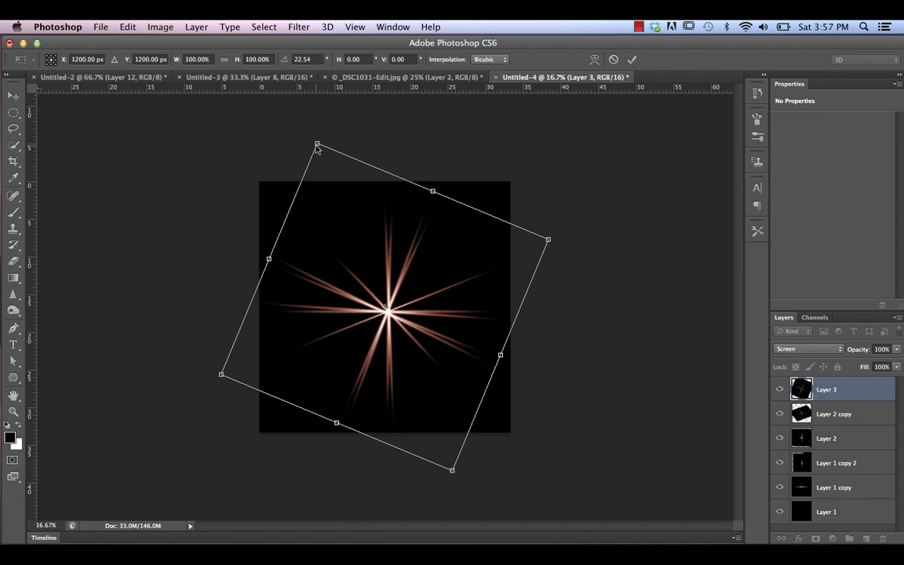
pyautogui.moveTo(316, 144)
pyautogui.mouseDown()
pyautogui.moveTo(327, 172)
pyautogui.moveTo(347, 162)
pyautogui.moveTo(335, 140)
pyautogui.moveTo(324, 143)
pyautogui.mouseUp()
pyautogui.moveTo(386, 308); pyautogui.dragTo(388, 307)
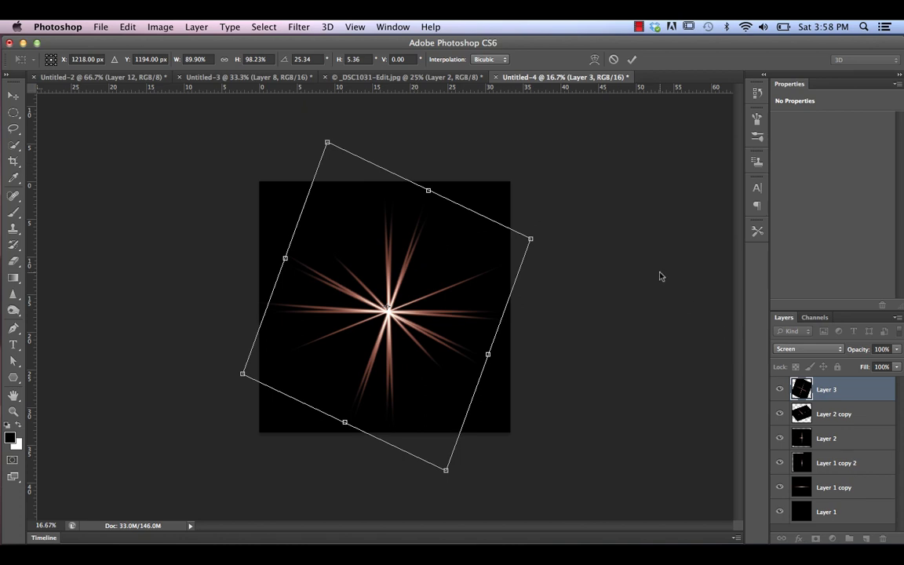
pyautogui.press('Return')
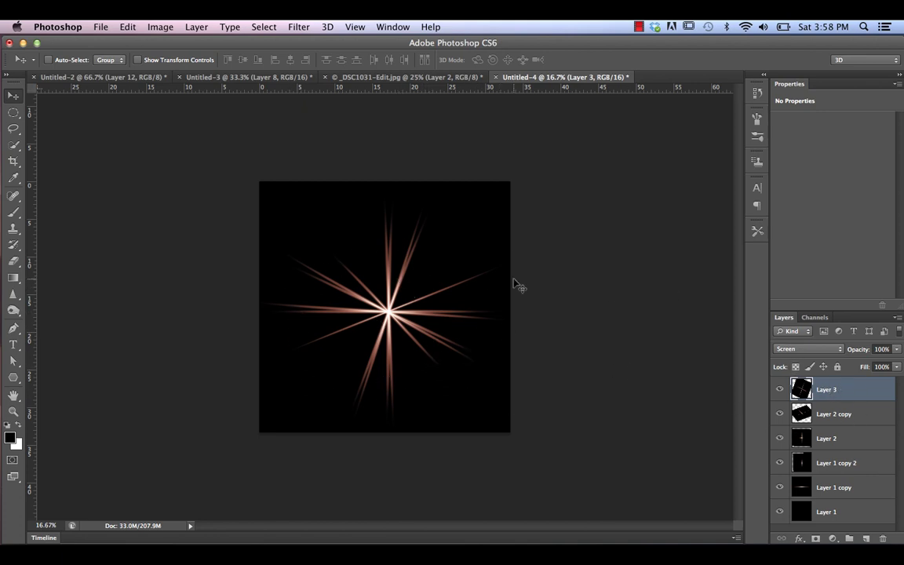
# Darken the Layer 3 rays with a Levels adjustment, setting the midtone input to 0.83
pyautogui.hotkey('ctrl', 'l')
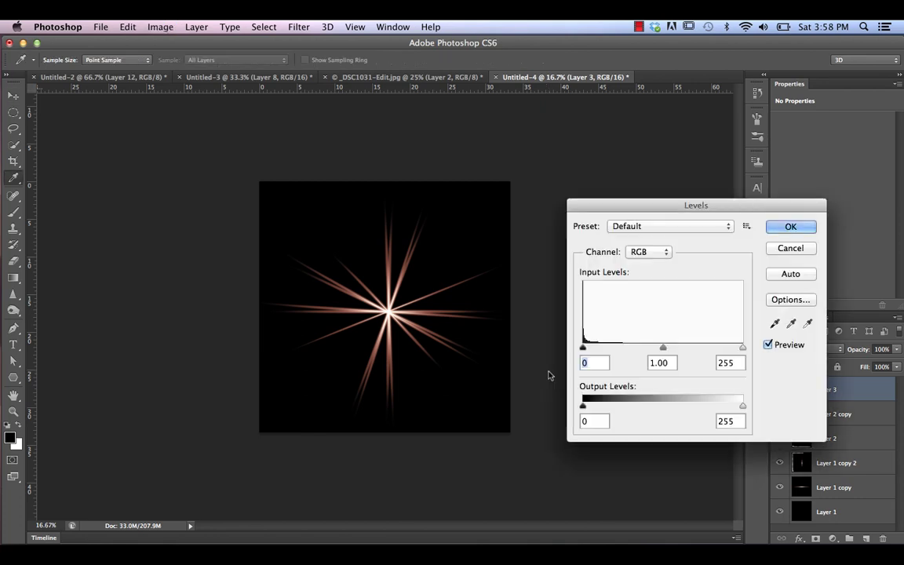
pyautogui.moveTo(666, 349)
pyautogui.mouseDown()
pyautogui.moveTo(619, 355)
pyautogui.moveTo(680, 357)
pyautogui.moveTo(671, 355)
pyautogui.mouseUp()
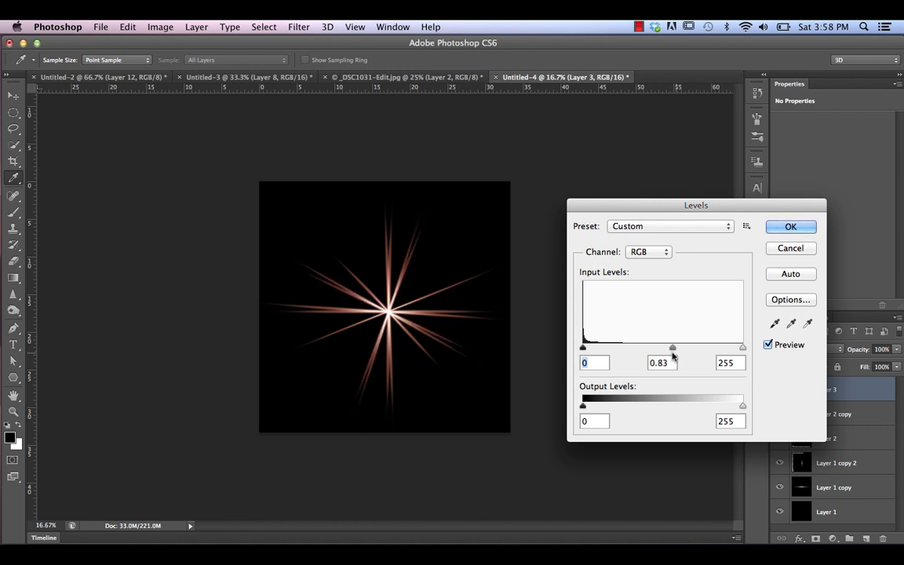
pyautogui.click(788, 228)
pyautogui.press('v')
# Brighten the thin rays on Layer 2 copy with a Levels adjustment, setting the midtone input to 1.85
pyautogui.click(819, 418)
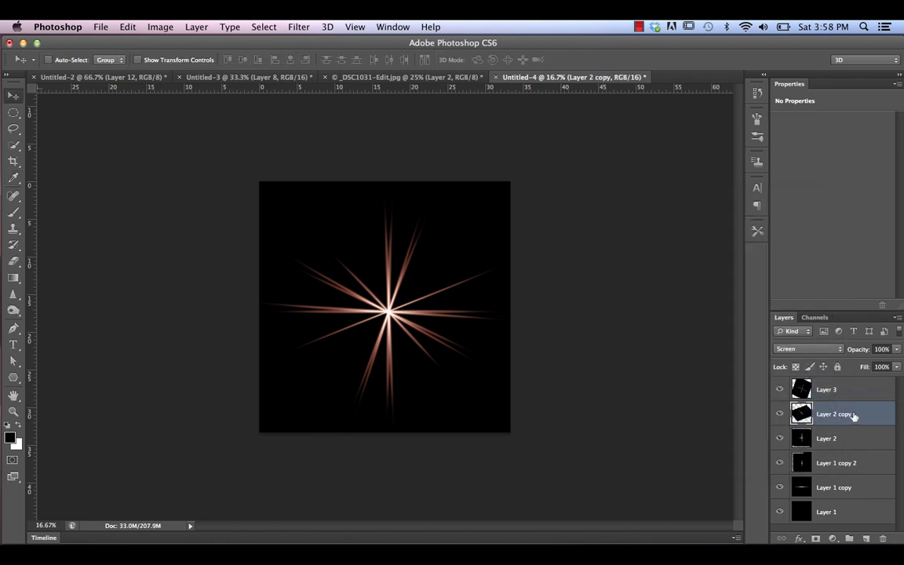
pyautogui.hotkey('ctrl', 'l')
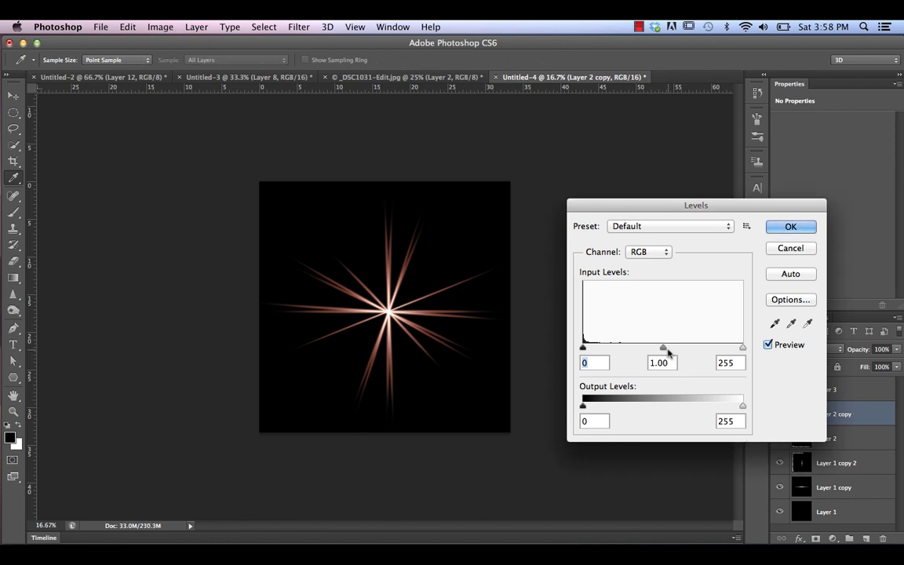
pyautogui.moveTo(661, 347); pyautogui.dragTo(627, 349)
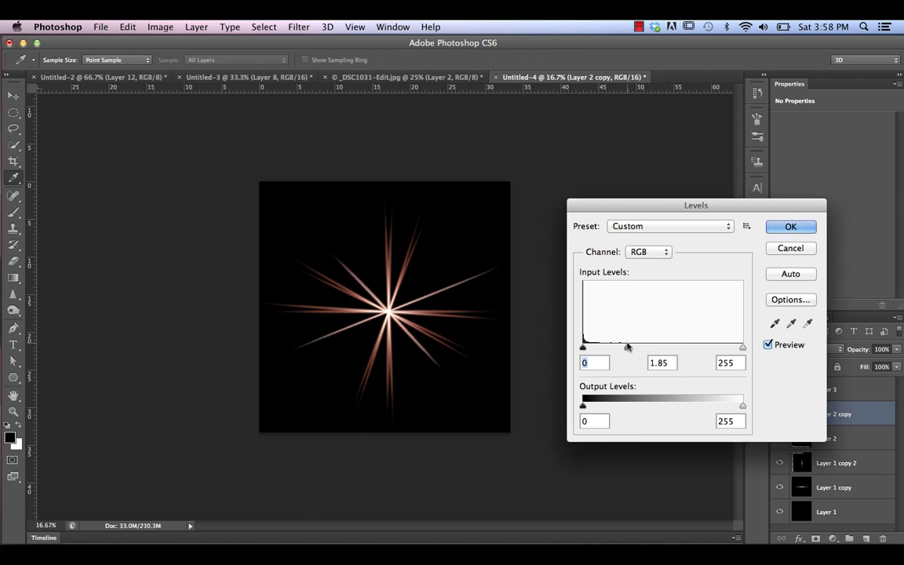
pyautogui.click(794, 226)
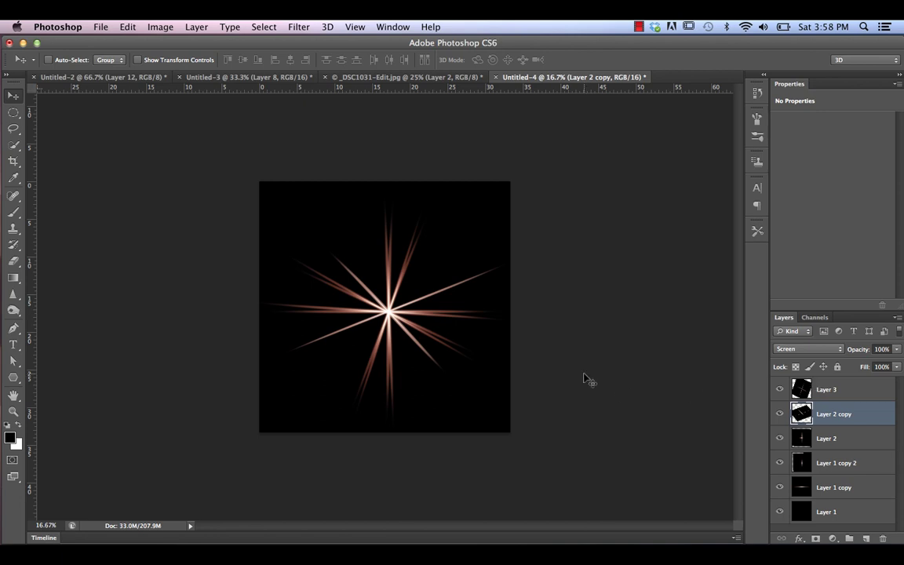
# Add a new layer above Layer 3 and fill it with black
pyautogui.click(861, 391)
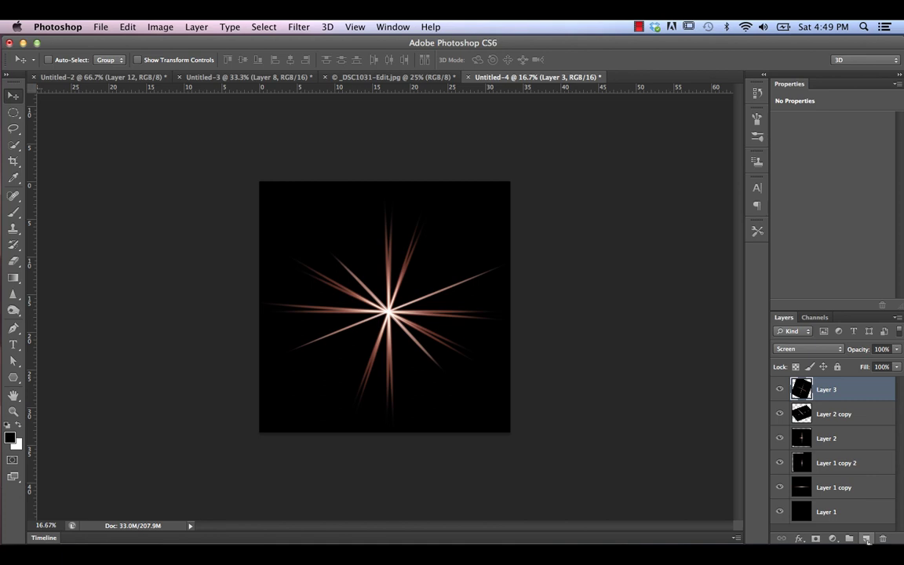
pyautogui.click(866, 538)
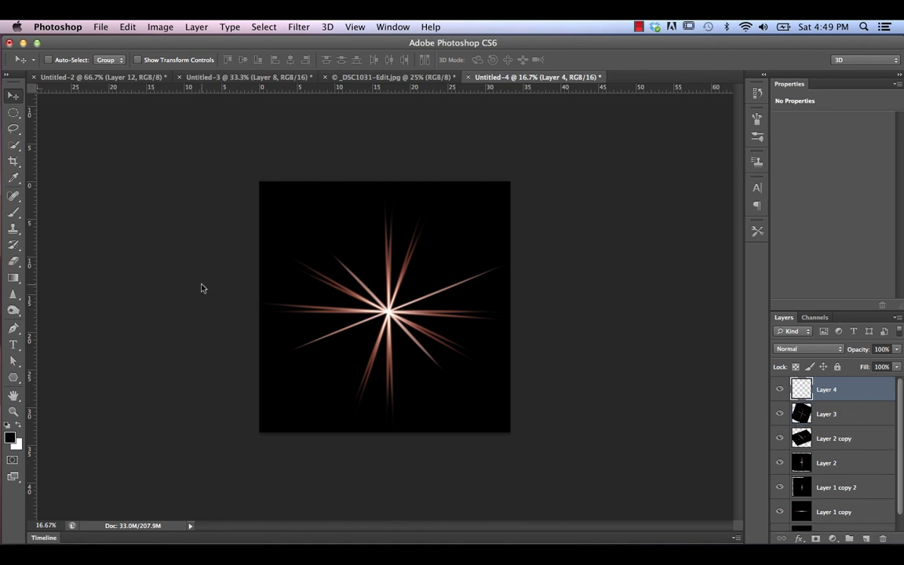
pyautogui.hotkey('alt', 'BackSpace')
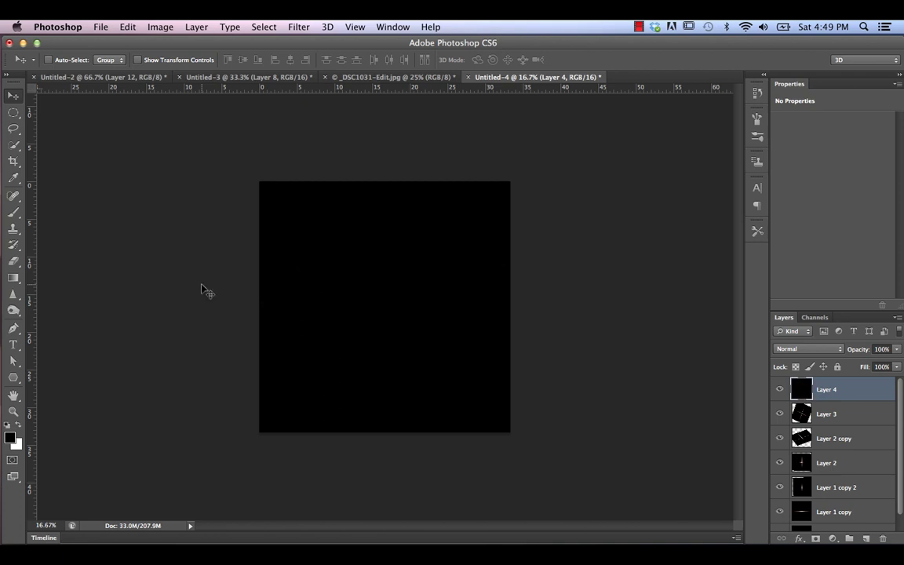
# Render a 50-300mm Zoom lens flare at 95% brightness in the centre of the black layer
pyautogui.click(298, 27)
pyautogui.moveTo(407, 221)
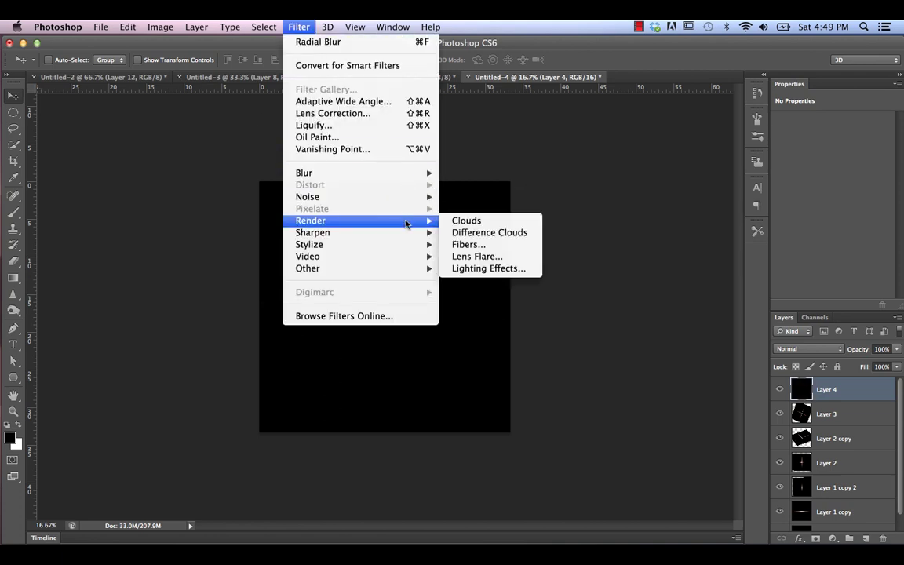
pyautogui.click(482, 258)
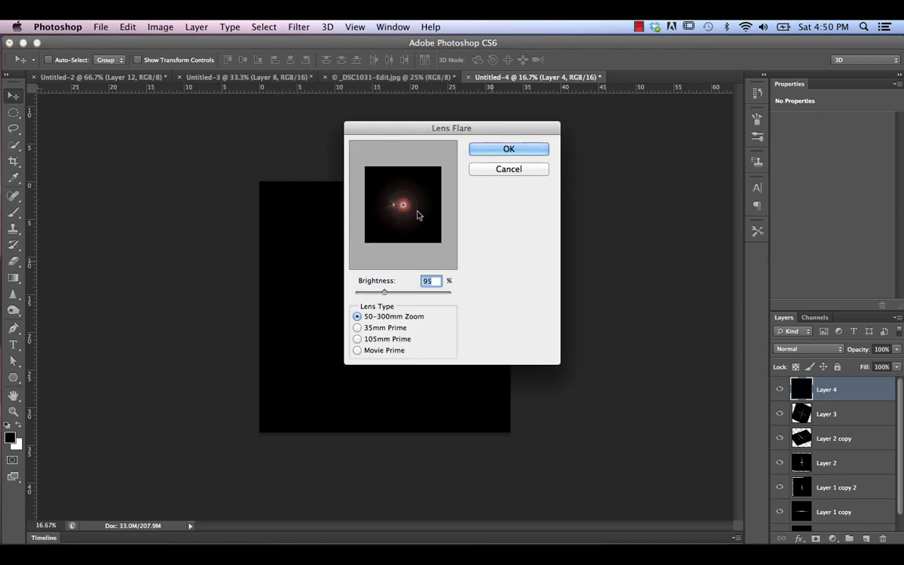
pyautogui.click(516, 150)
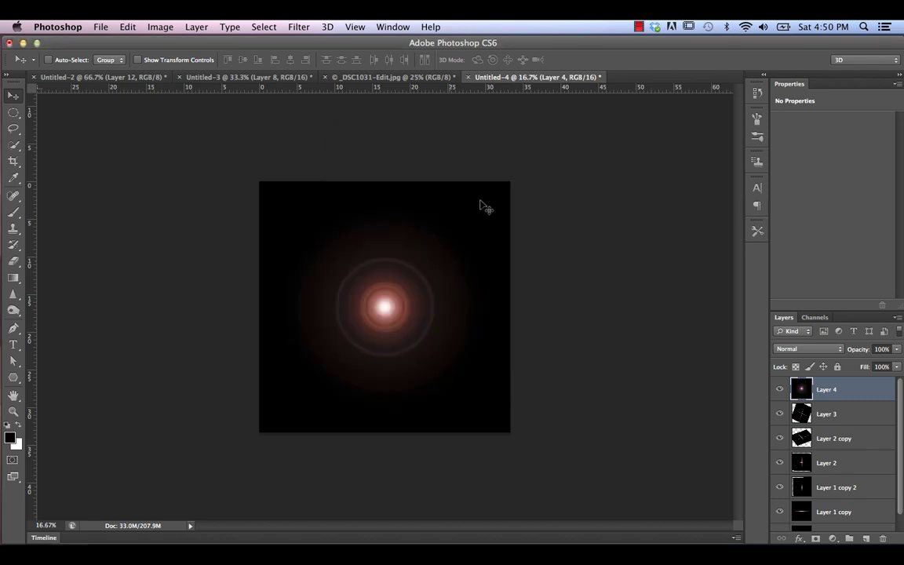
# Warm the lens flare with Hue/Saturation, setting hue to +8 and saturation to +17
pyautogui.press('super+u')
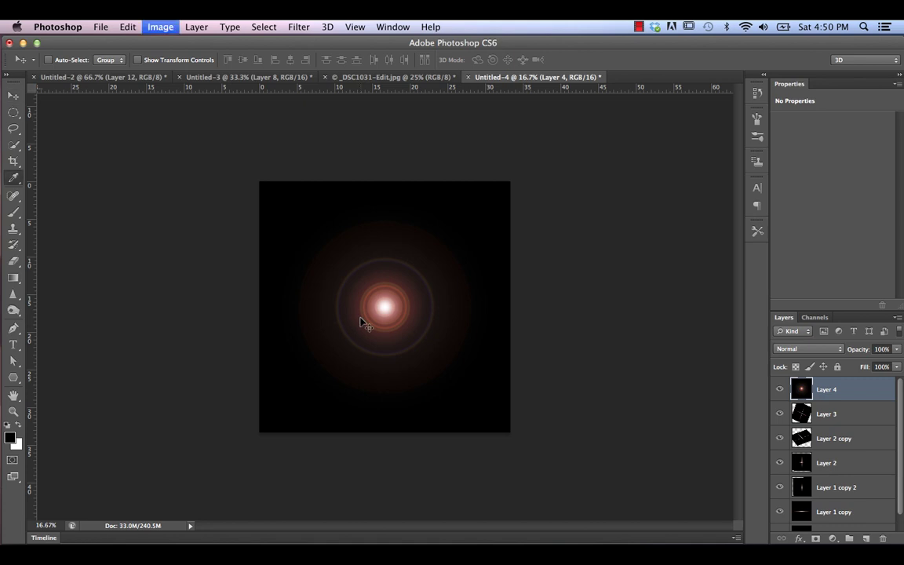
pyautogui.moveTo(576, 157); pyautogui.dragTo(576, 196)
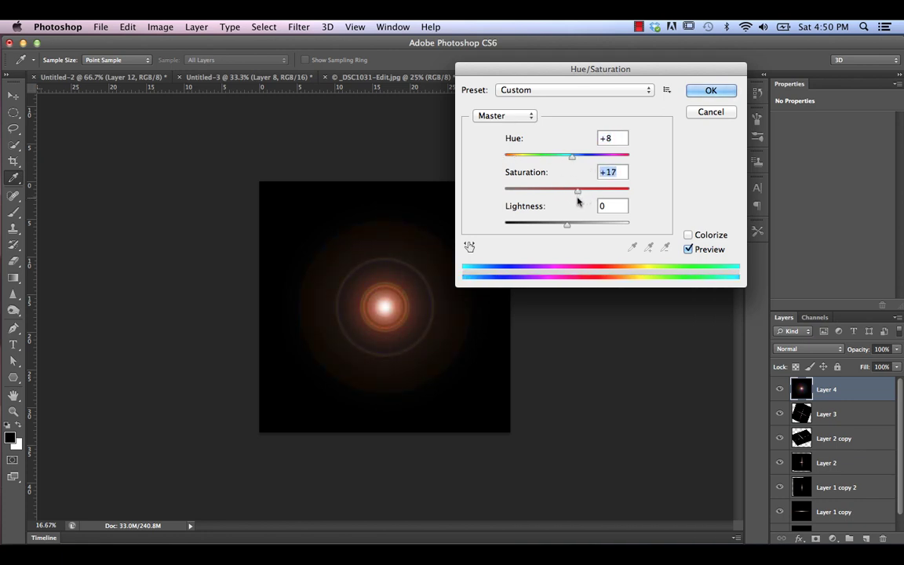
pyautogui.click(701, 92)
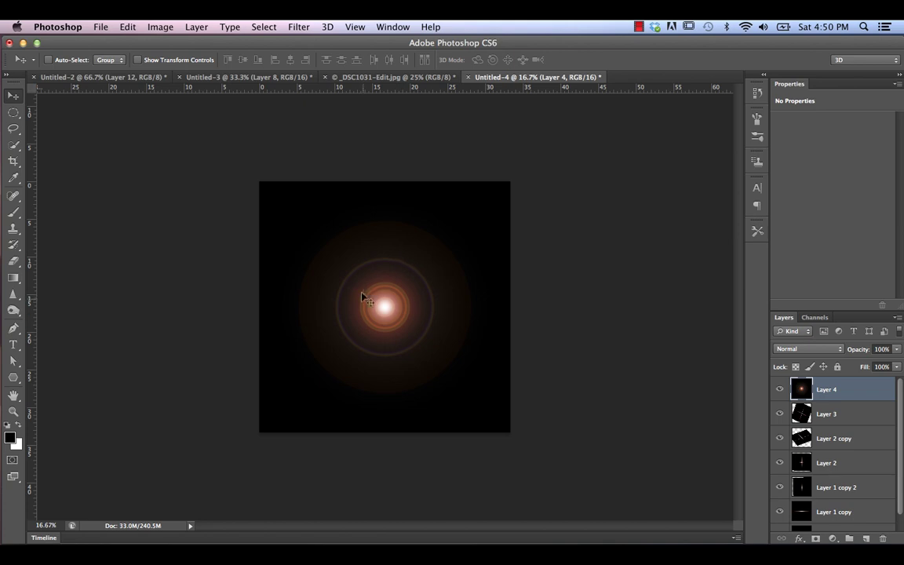
# Select the flare's glowing core with a centred circle feathered 30 px, accept the default Refine Edge settings, and copy it to a new layer
pyautogui.click(13, 113)
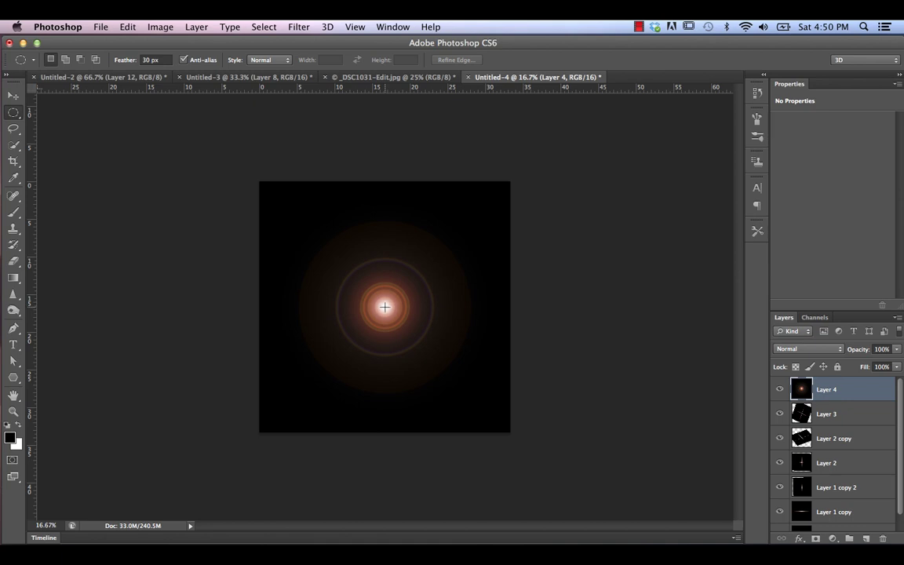
pyautogui.moveTo(384, 307); pyautogui.dragTo(428, 354)
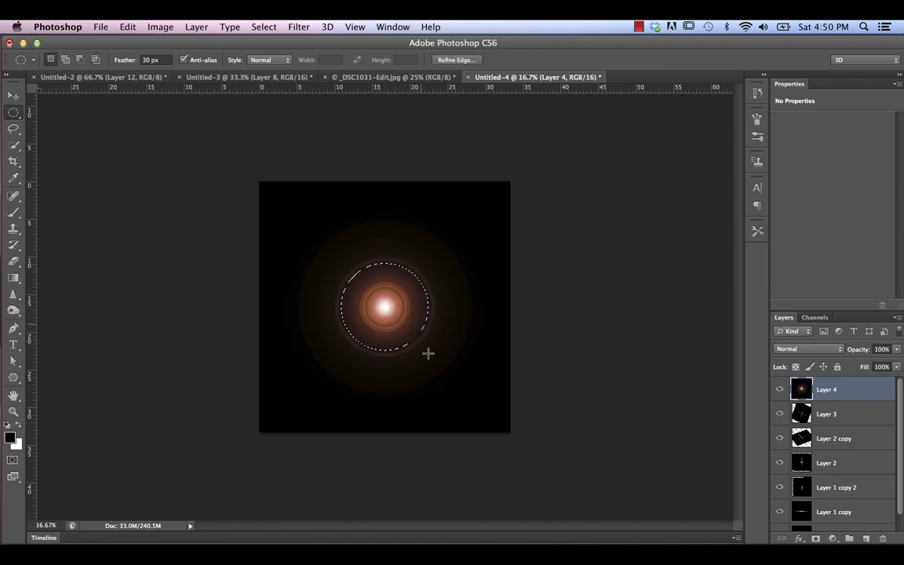
pyautogui.click(169, 28)
pyautogui.moveTo(264, 27)
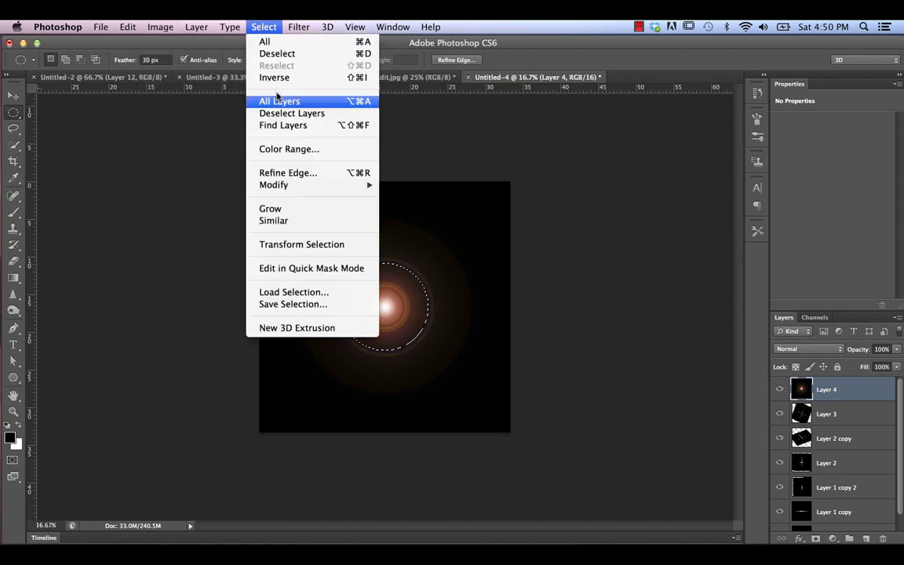
pyautogui.click(290, 172)
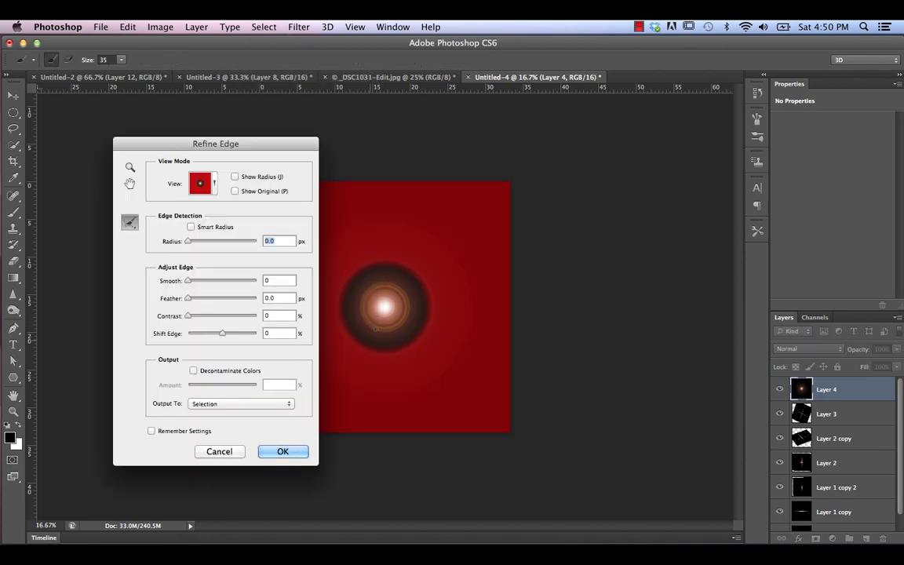
pyautogui.click(280, 451)
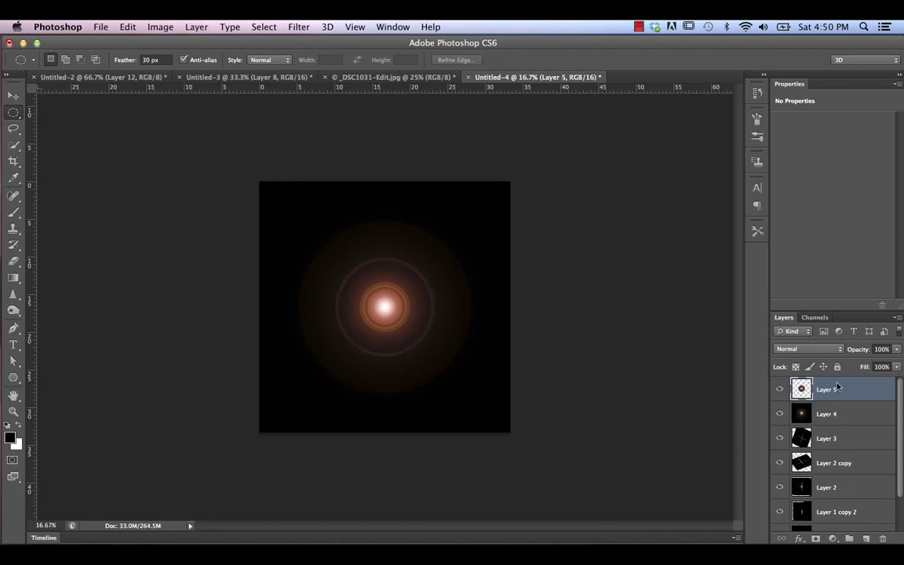
# Try Color Dodge on the glowing core layer, Layer 5, and settle on the Screen blend mode
pyautogui.click(808, 348)
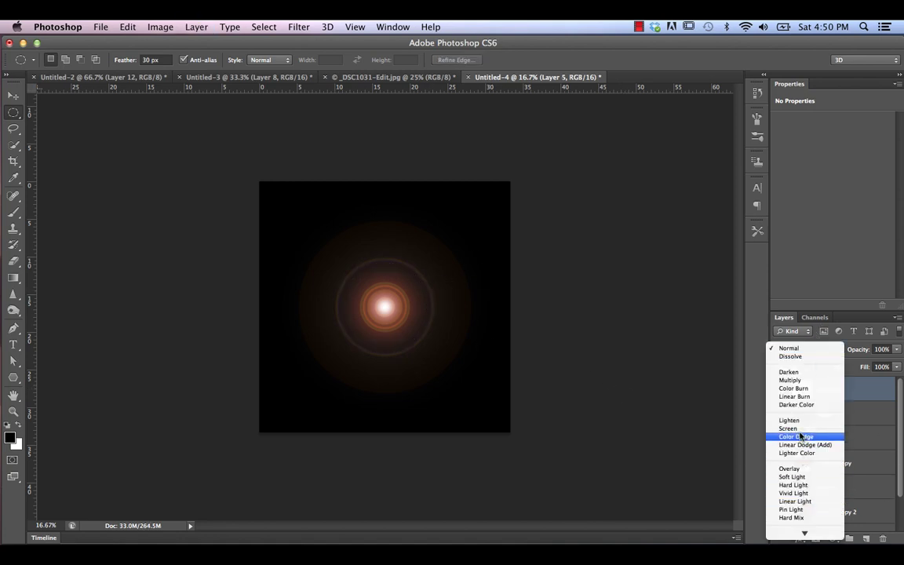
pyautogui.click(799, 437)
pyautogui.click(814, 344)
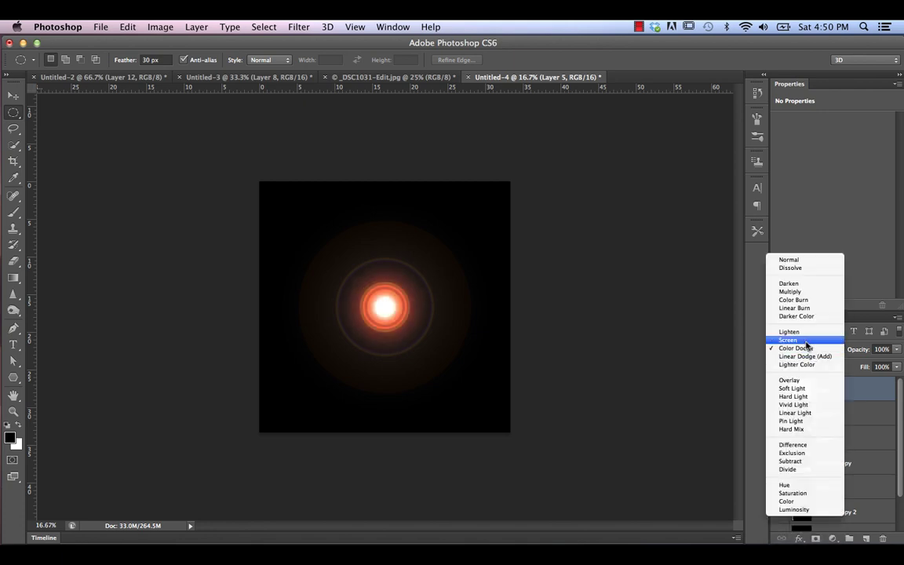
pyautogui.click(807, 344)
# Delete Layer 4, the full black layer holding the original lens flare
pyautogui.doubleClick(833, 413)
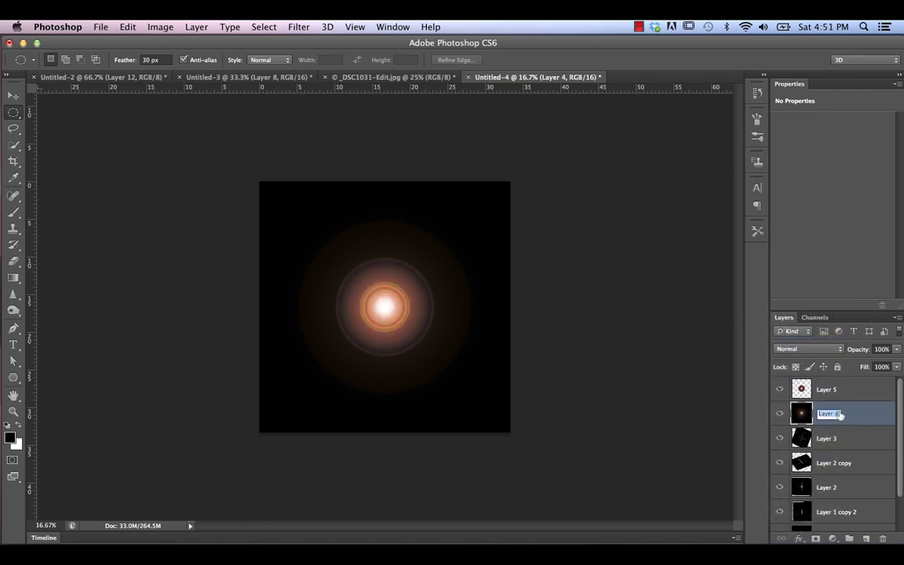
pyautogui.rightClick(865, 413)
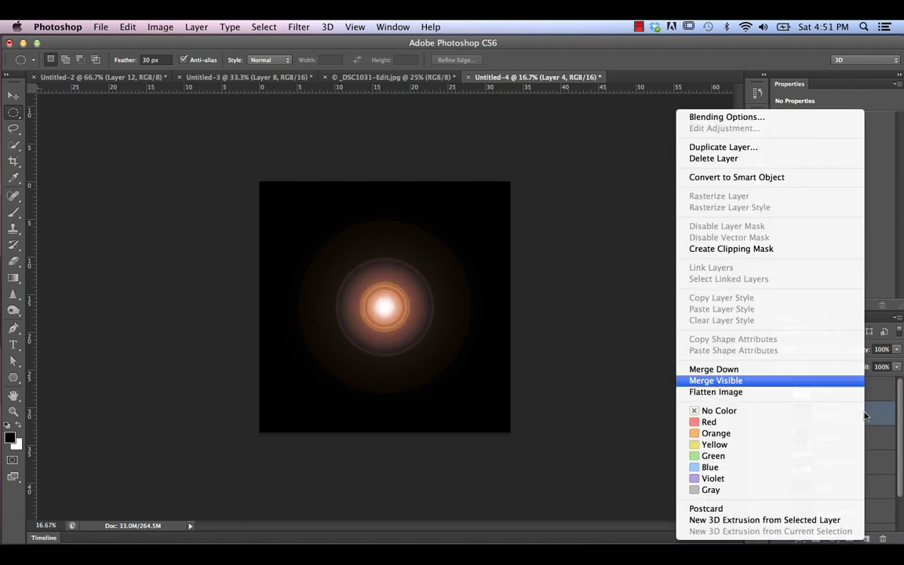
pyautogui.click(729, 159)
pyautogui.click(538, 220)
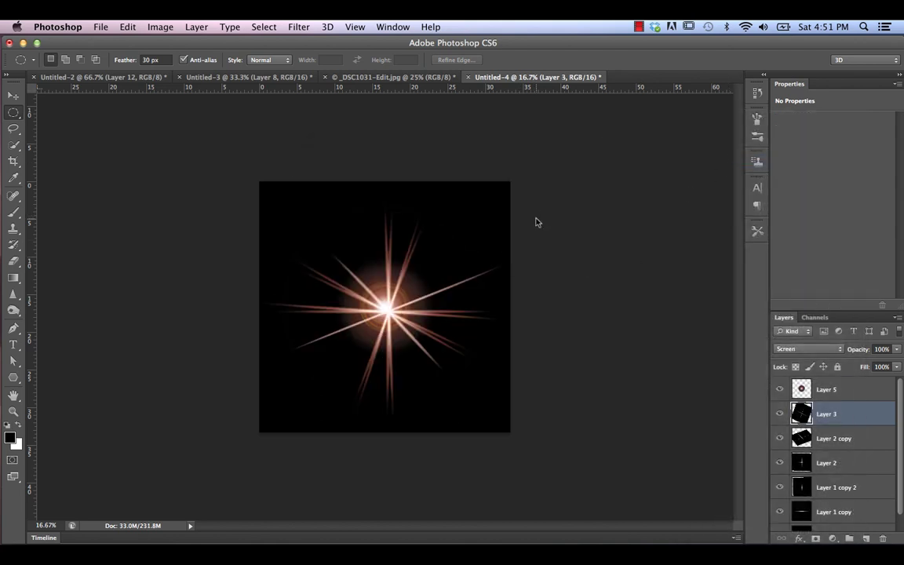
# Move the Layer 5 glow so its centre lines up with the point where the starburst rays meet
pyautogui.click(10, 98)
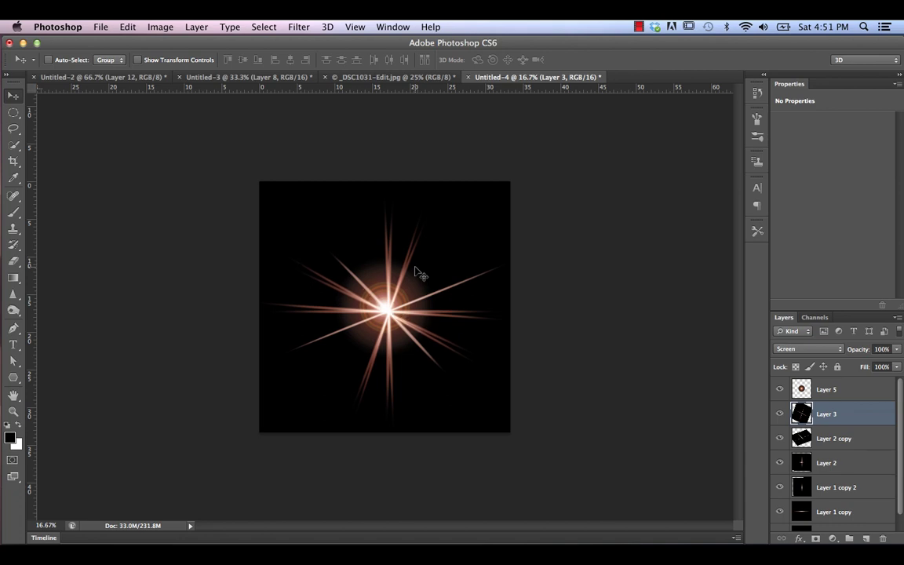
pyautogui.click(828, 389)
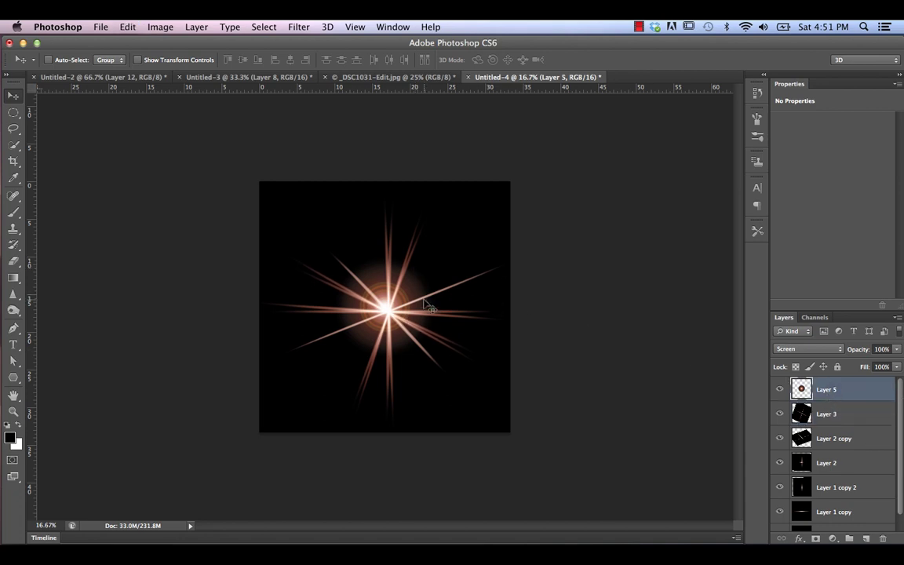
pyautogui.moveTo(362, 264); pyautogui.dragTo(397, 291)
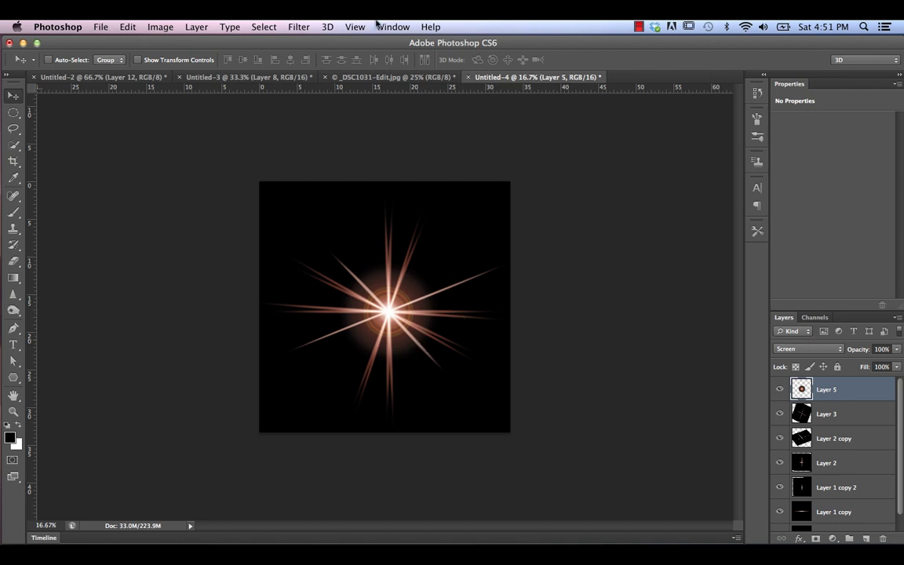
# Soften the Layer 5 glow with a Gaussian Blur
pyautogui.click(297, 27)
pyautogui.moveTo(407, 174)
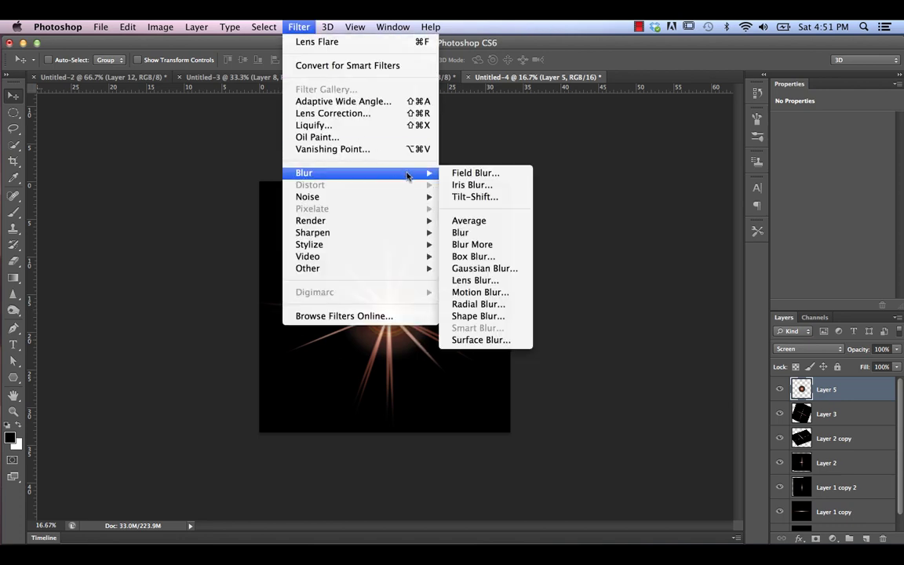
pyautogui.click(496, 267)
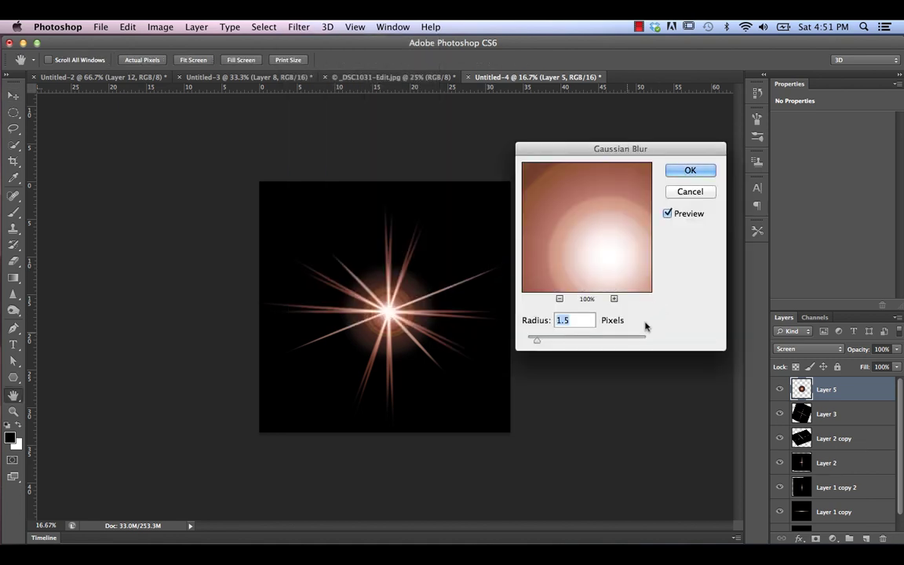
pyautogui.moveTo(565, 343); pyautogui.dragTo(557, 342)
pyautogui.click(687, 171)
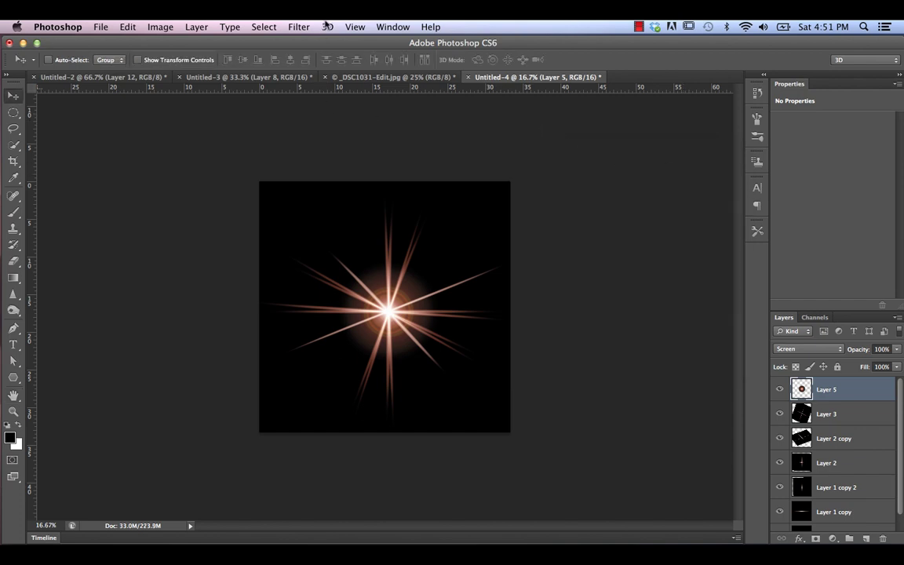
# Apply a Radial Blur to the Layer 5 glow with amount 68, Zoom method and Good quality
pyautogui.click(298, 26)
pyautogui.moveTo(404, 173)
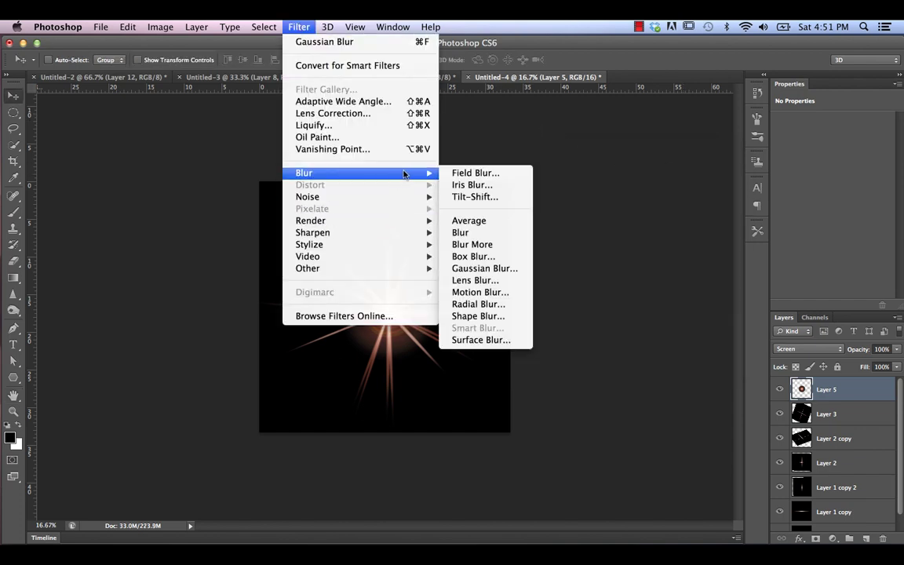
pyautogui.click(477, 303)
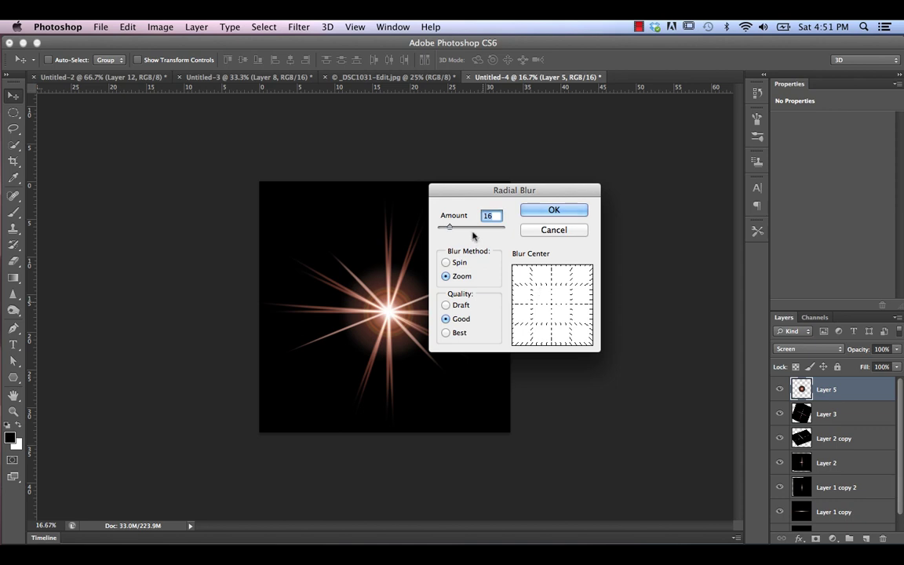
pyautogui.moveTo(450, 227); pyautogui.dragTo(481, 226)
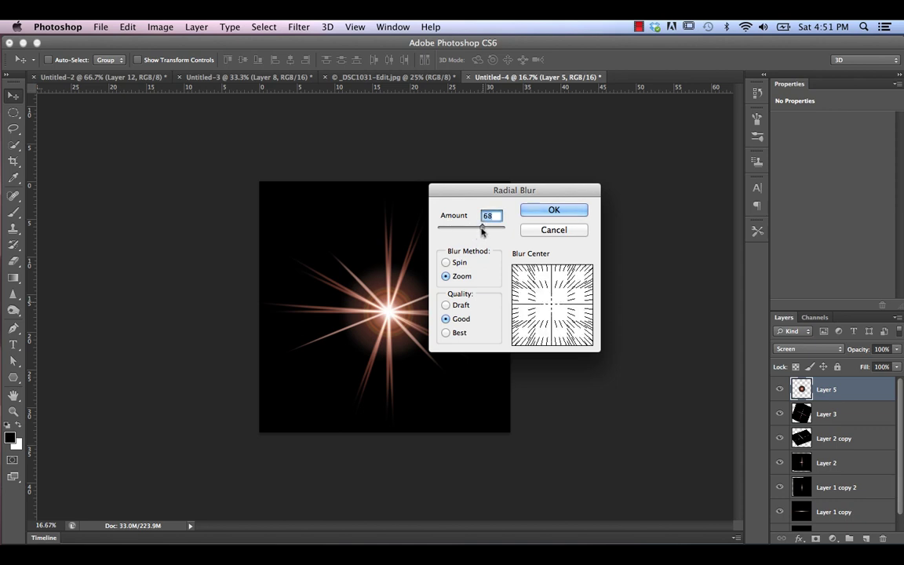
pyautogui.click(547, 212)
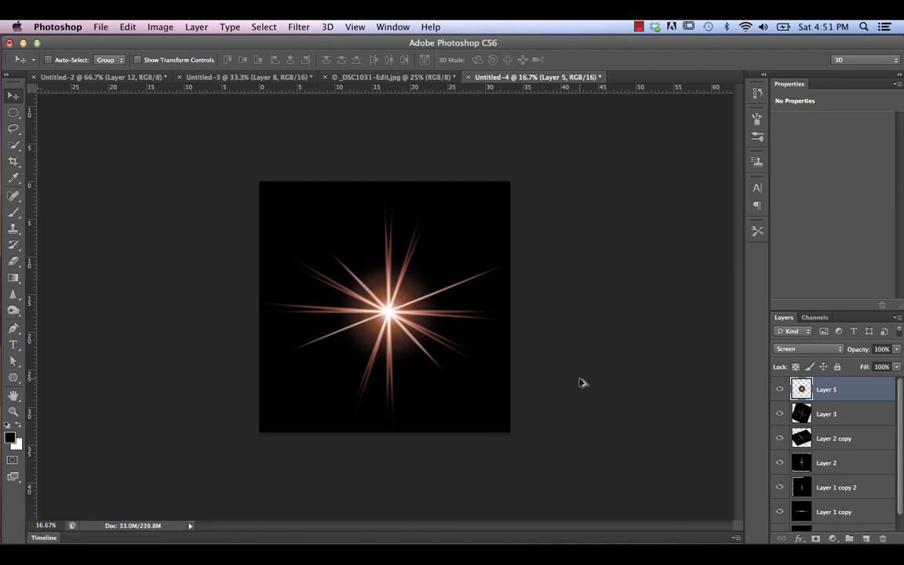
# Stamp all visible layers into a new layer on top and duplicate that merged layer
pyautogui.press('super+alt+shift+e')
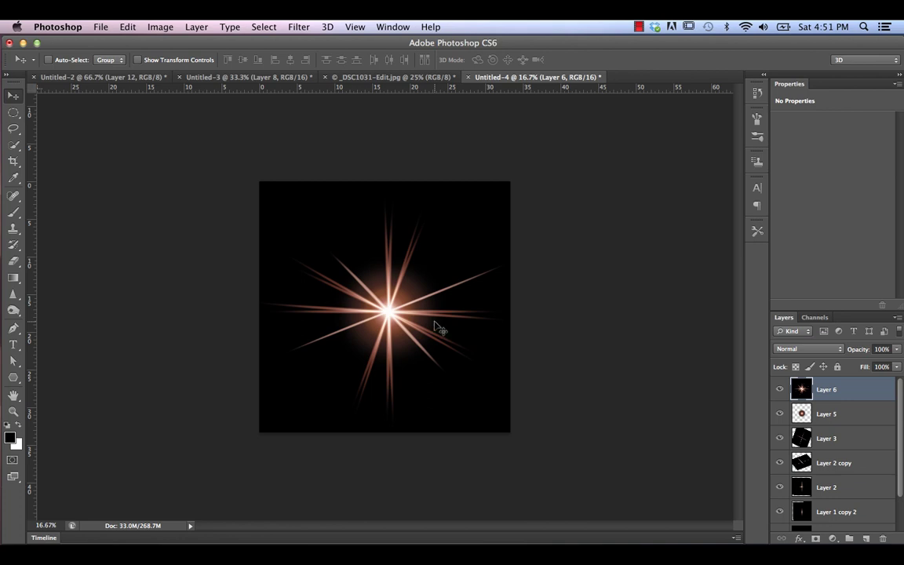
pyautogui.press('super+j')
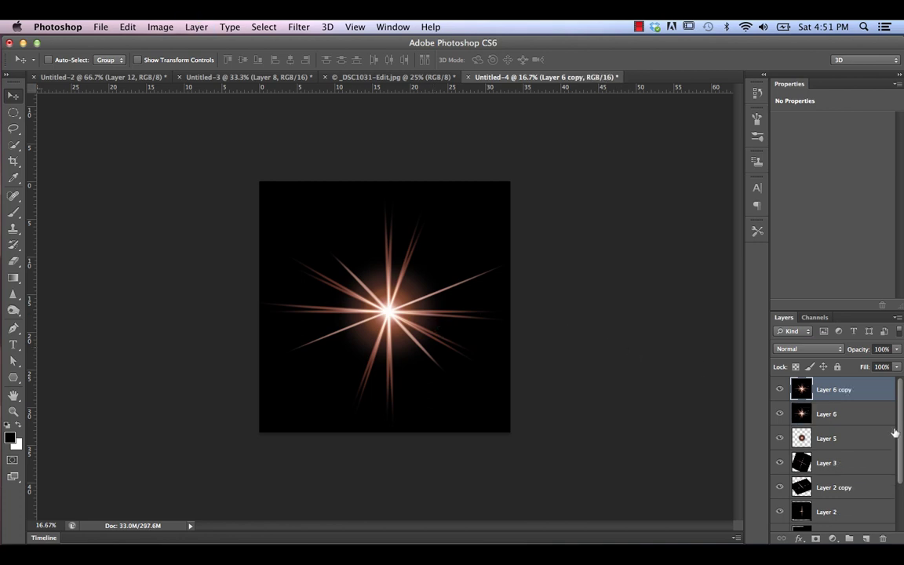
# Sharpen the duplicated starburst layer with Unsharp Mask at amount 55%, radius 341.6 pixels and threshold 0
pyautogui.click(299, 27)
pyautogui.moveTo(416, 235)
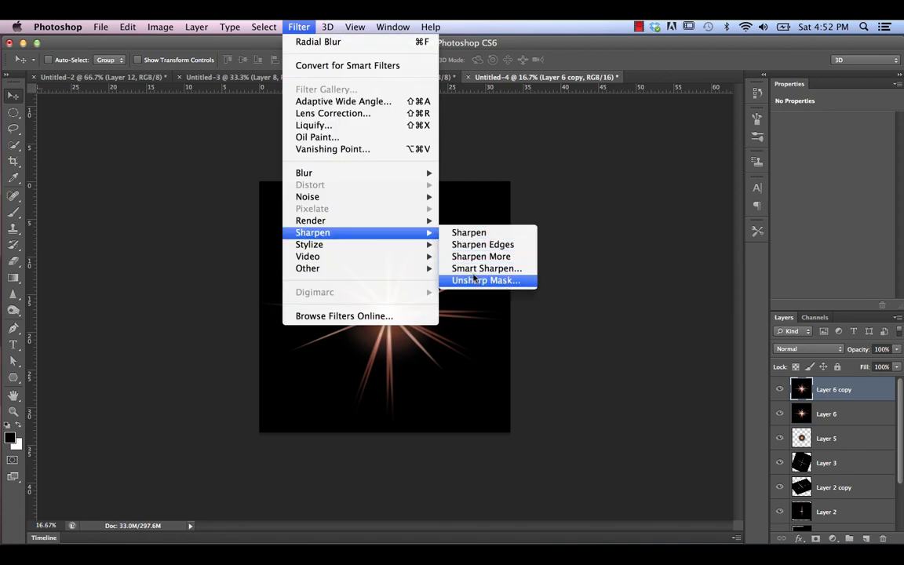
pyautogui.click(460, 281)
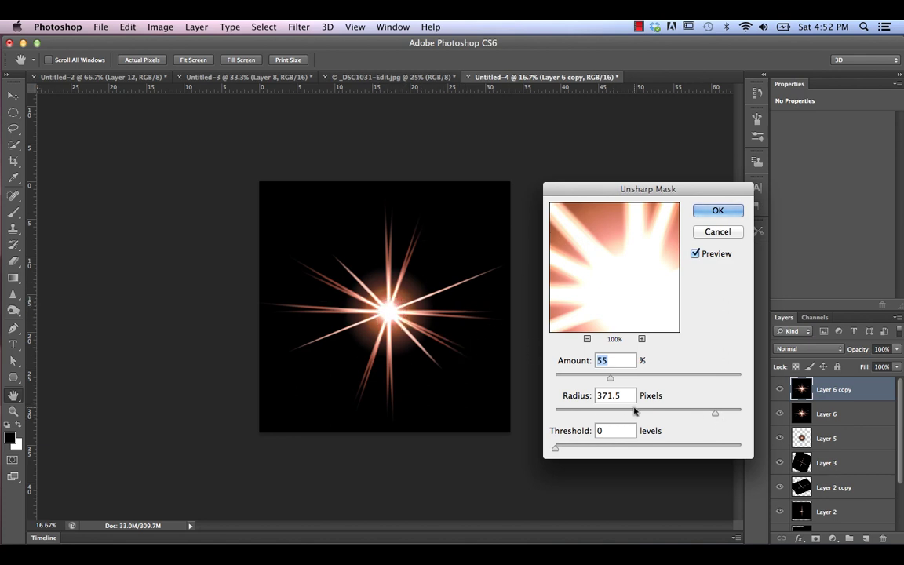
pyautogui.click(657, 411)
pyautogui.moveTo(658, 414); pyautogui.dragTo(716, 419)
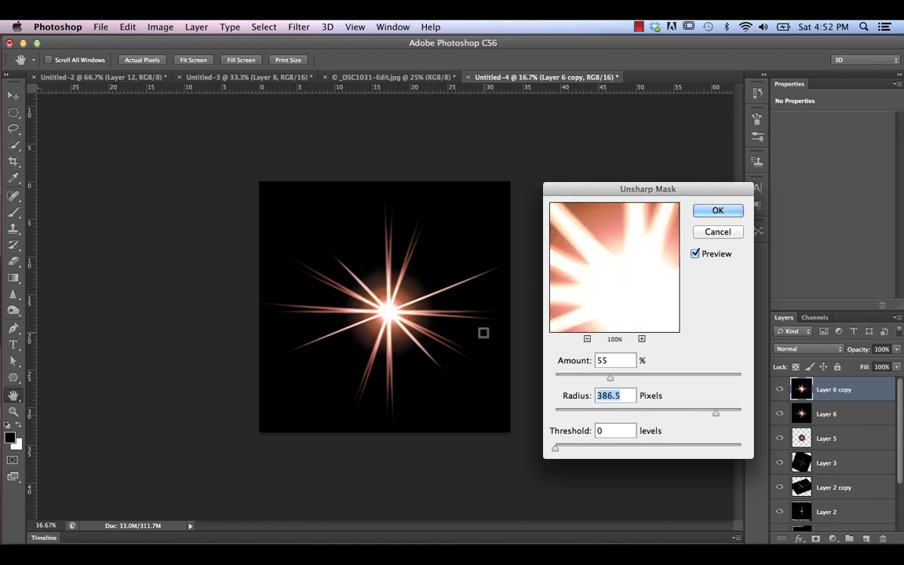
pyautogui.moveTo(716, 415); pyautogui.dragTo(713, 416)
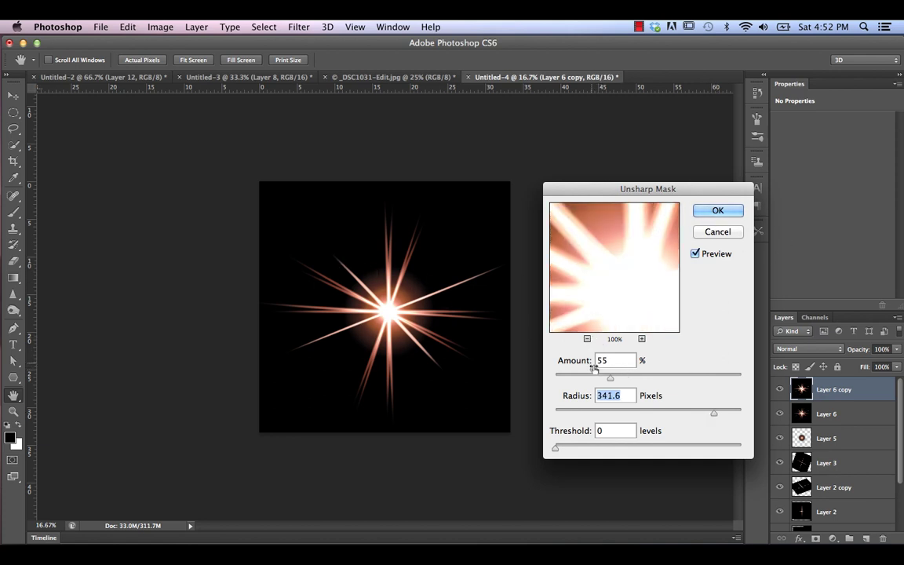
pyautogui.click(711, 211)
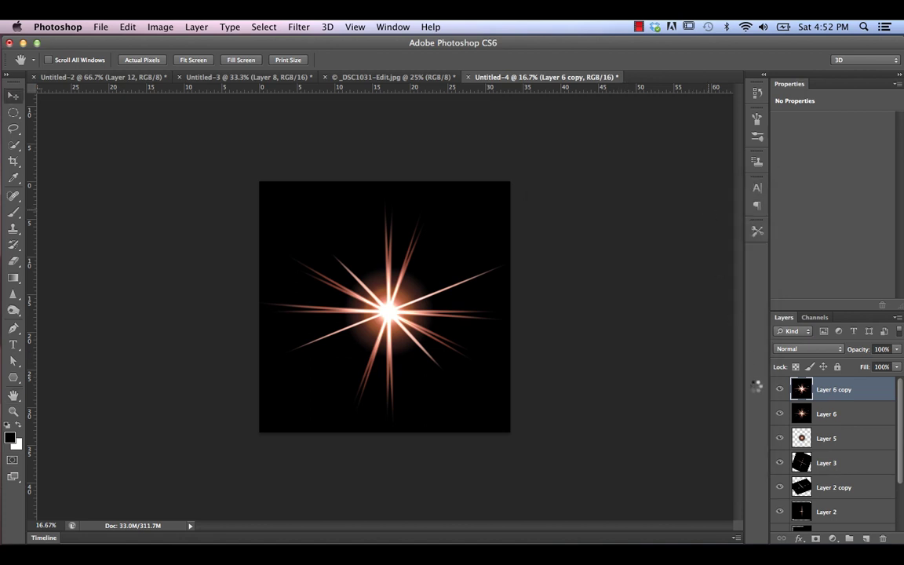
# Select the starburst's bright core with a centred circle, feather it 41.5 px in Refine Edge, and mask the sharpened Layer 6 copy to it
pyautogui.press('v')
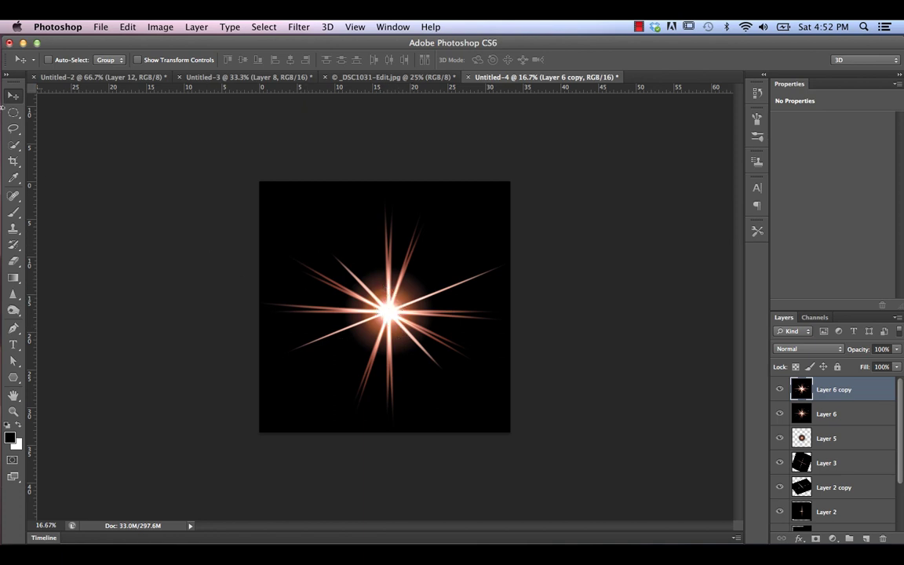
pyautogui.click(15, 113)
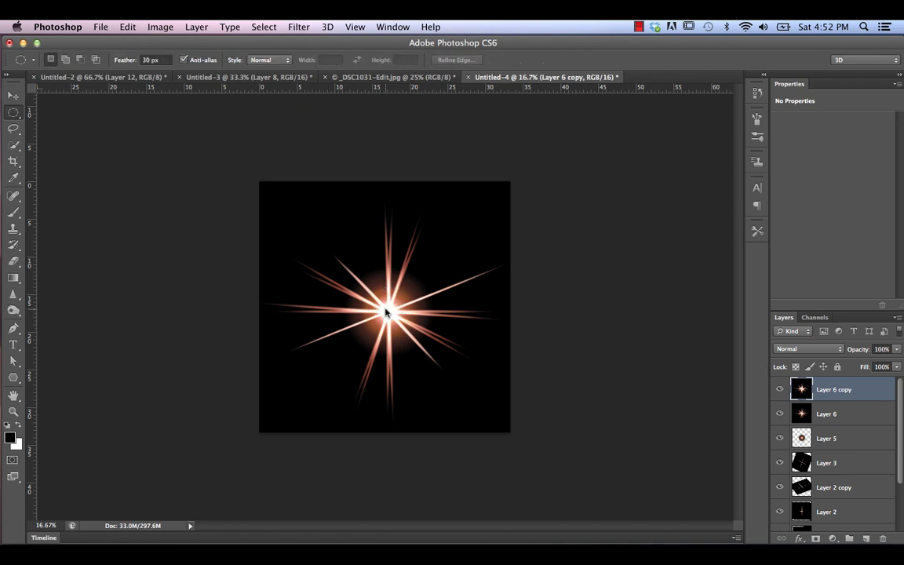
pyautogui.moveTo(386, 311); pyautogui.dragTo(416, 337)
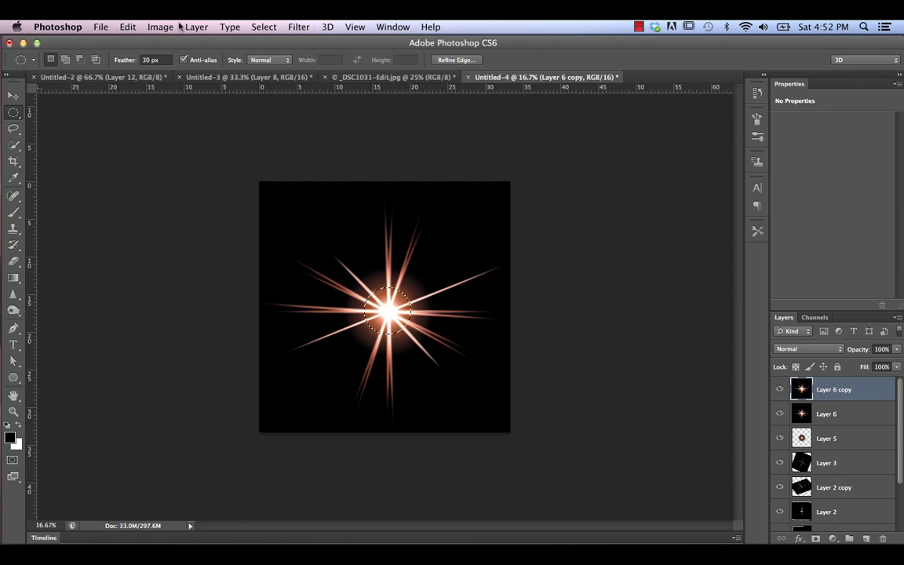
pyautogui.click(273, 28)
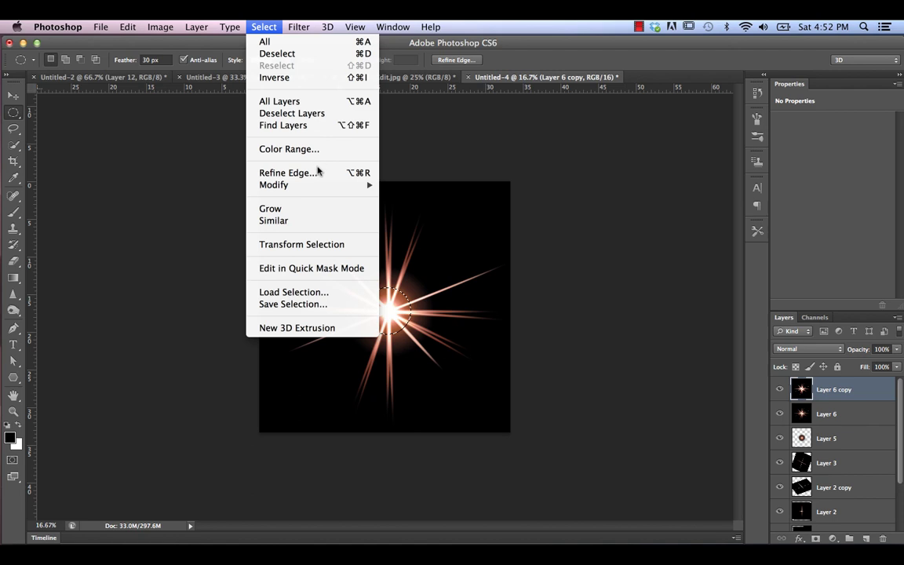
pyautogui.press('Escape')
pyautogui.click(263, 27)
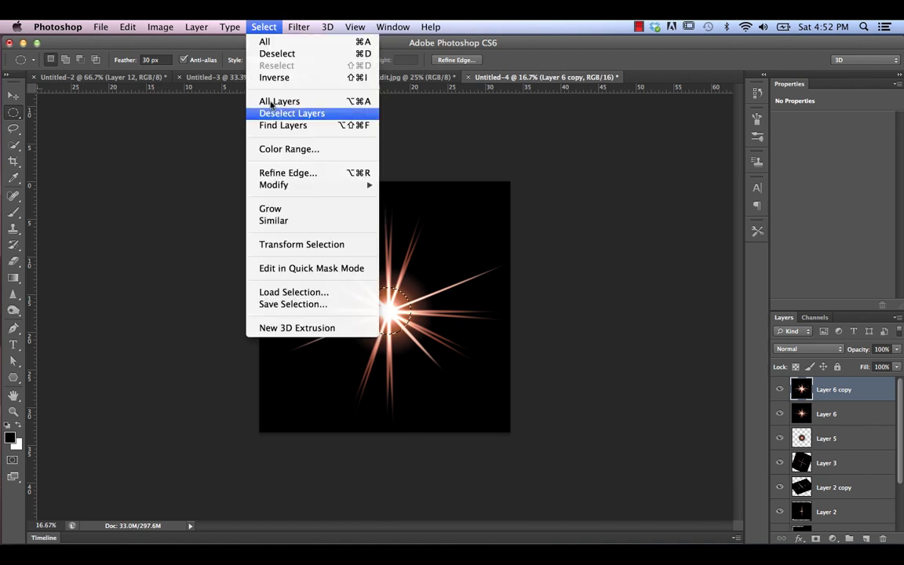
pyautogui.click(291, 173)
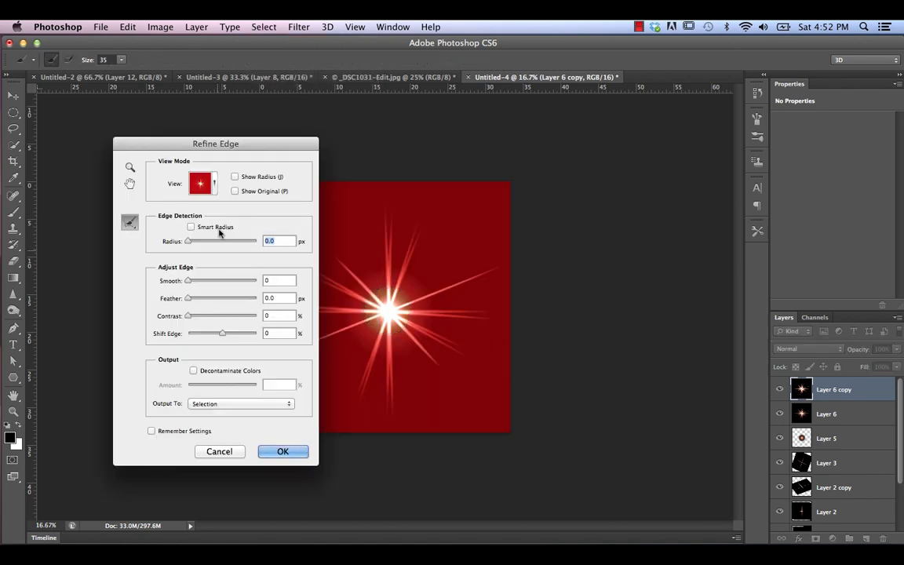
pyautogui.moveTo(228, 298)
pyautogui.mouseDown()
pyautogui.moveTo(230, 309)
pyautogui.moveTo(224, 300)
pyautogui.mouseUp()
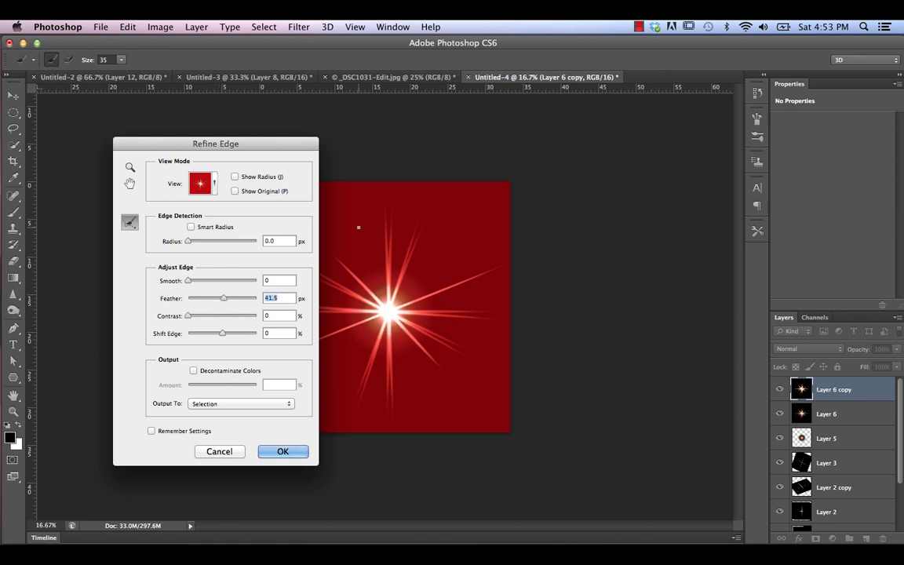
pyautogui.click(282, 451)
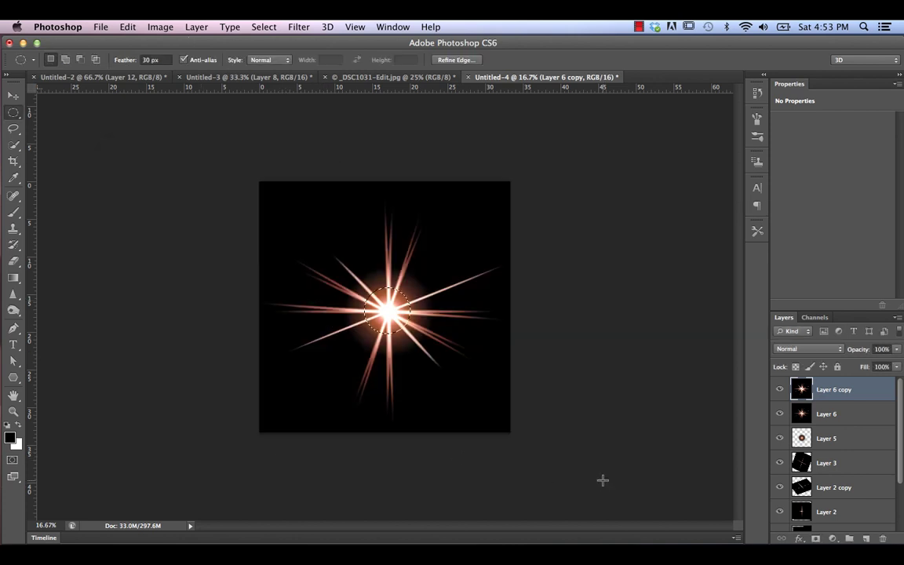
pyautogui.click(815, 539)
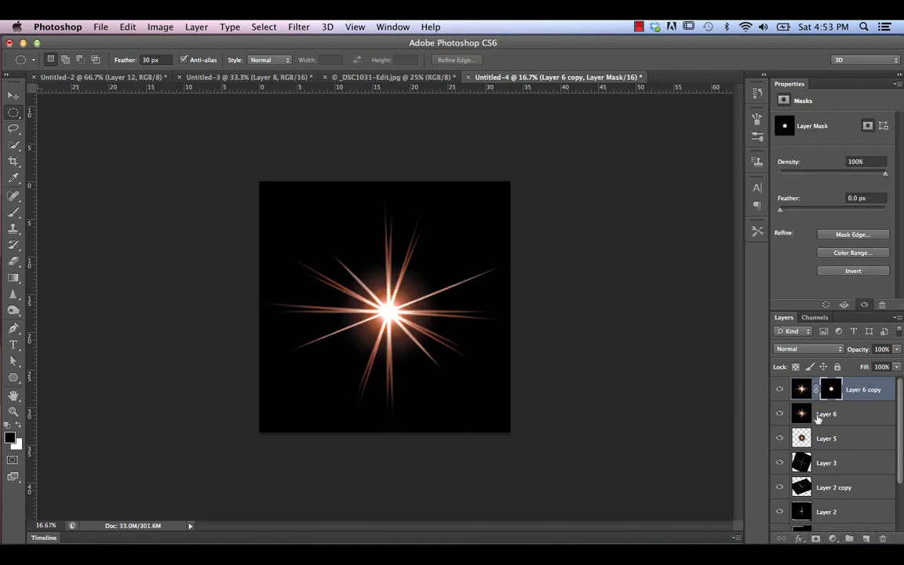
# Compare the starburst with and without the masked, sharpened Layer 6 copy
pyautogui.click(781, 390)
pyautogui.click(781, 390)
pyautogui.click(781, 390)
pyautogui.click(781, 390)
# Stamp the visible layers into a new layer on top and apply a Zoom Radial Blur with amount 31 and Good quality
pyautogui.click(802, 390)
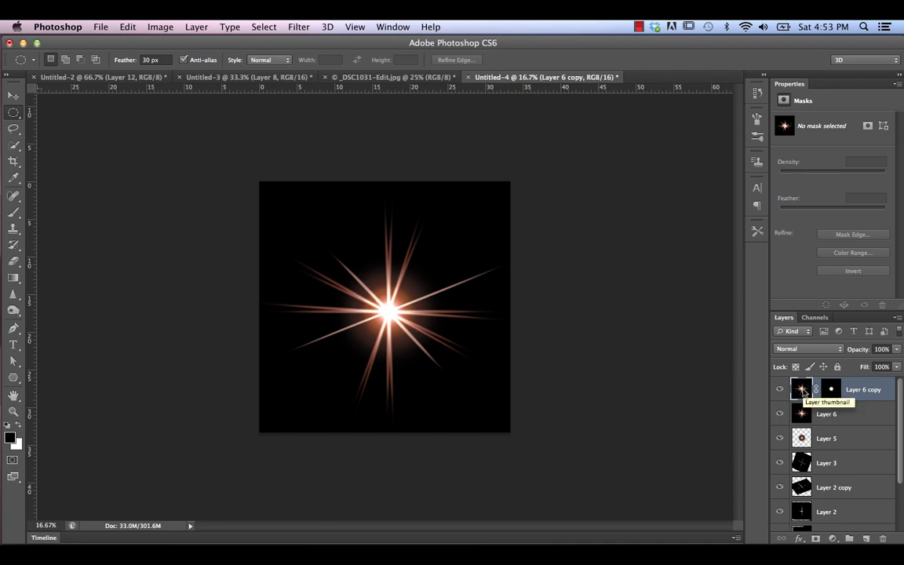
pyautogui.press('super+alt+shift+e')
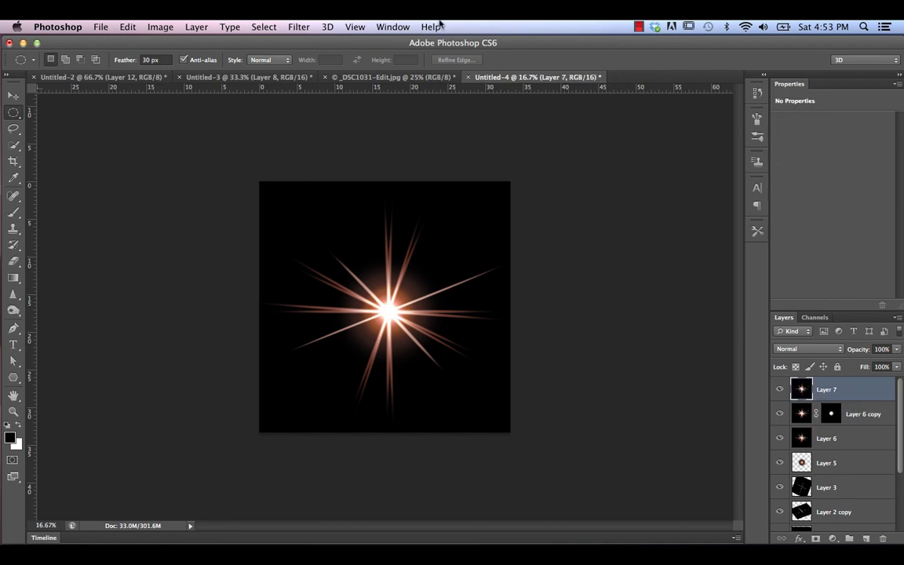
pyautogui.click(299, 26)
pyautogui.moveTo(408, 172)
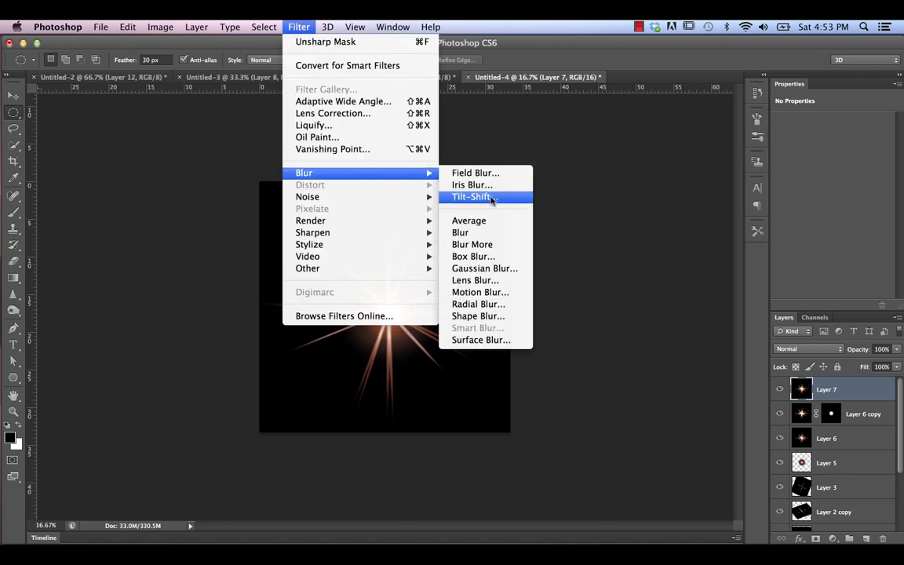
pyautogui.click(489, 304)
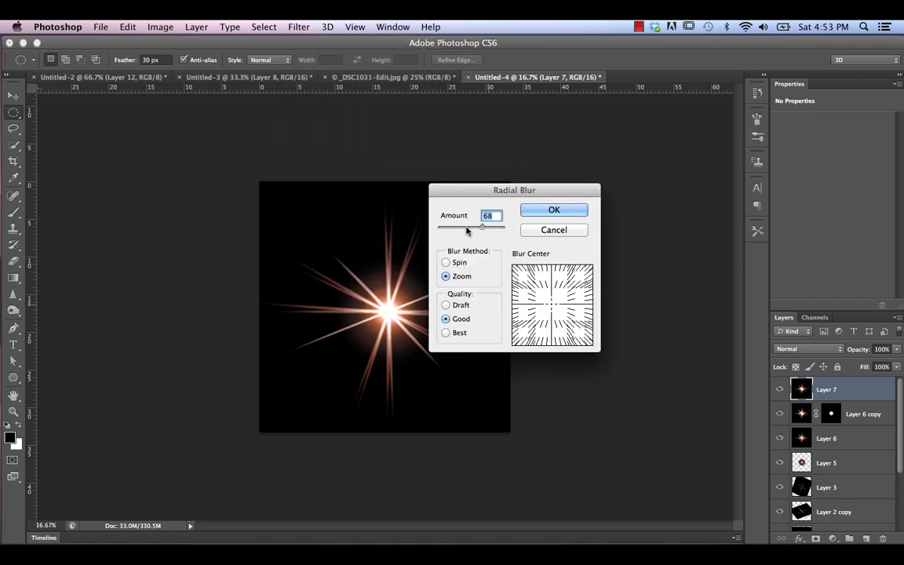
pyautogui.moveTo(467, 230); pyautogui.dragTo(460, 228)
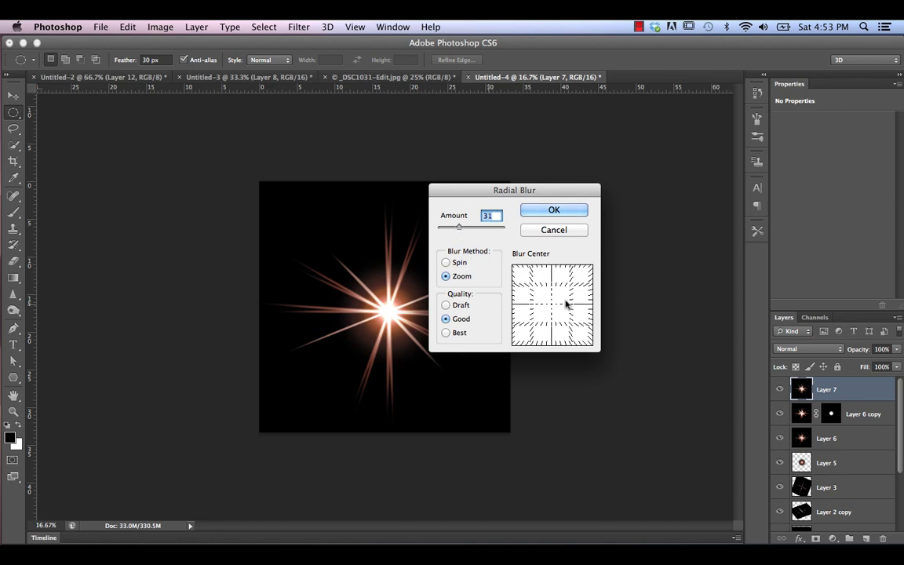
pyautogui.click(553, 209)
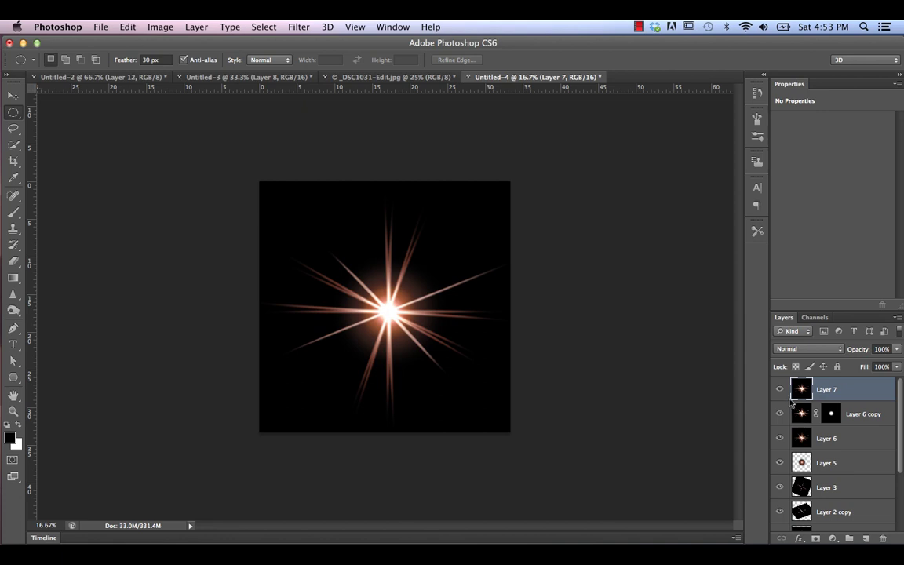
# Examine the sun on the horizon in the tree photo _DSC1031-Edit.jpg, up close and at full view
pyautogui.press('v')
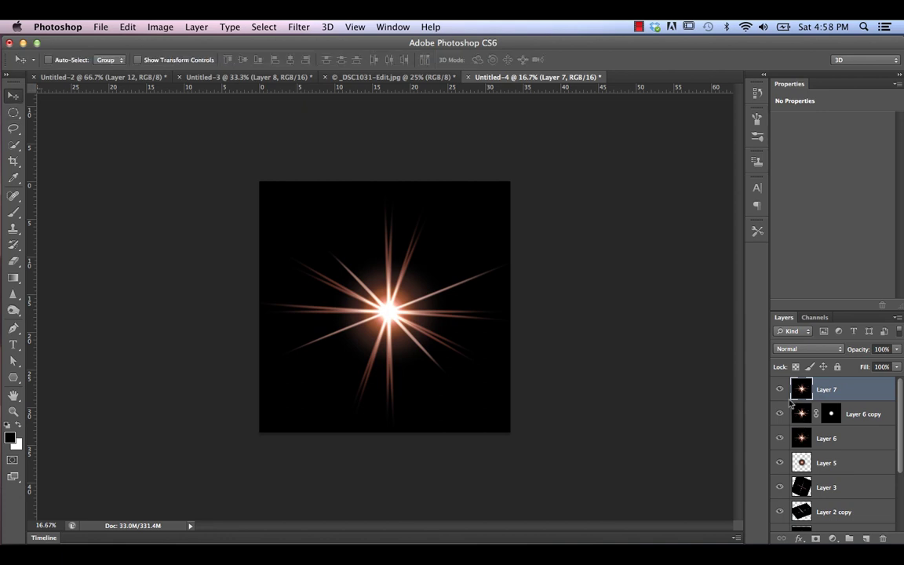
pyautogui.click(392, 77)
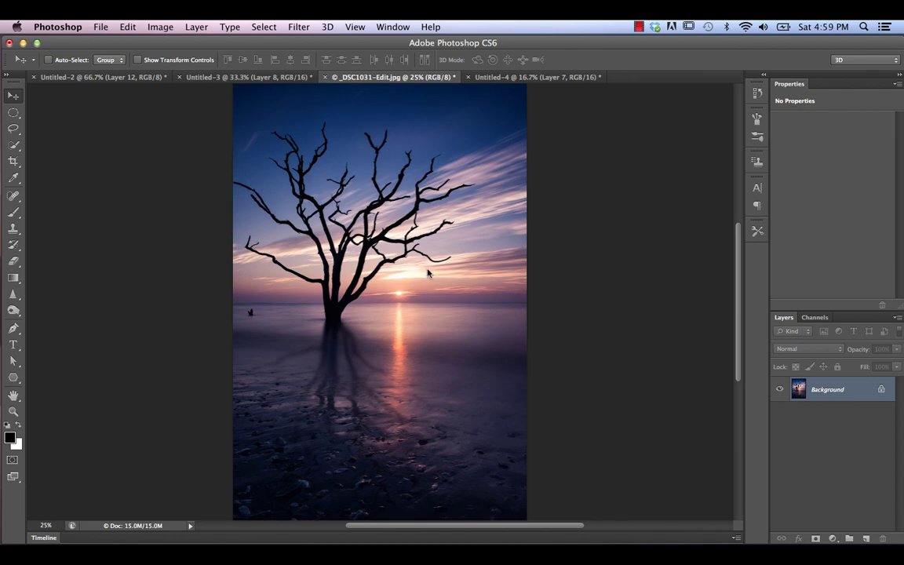
pyautogui.press('super+equal')
pyautogui.press('super+equal')
pyautogui.press('super+equal')
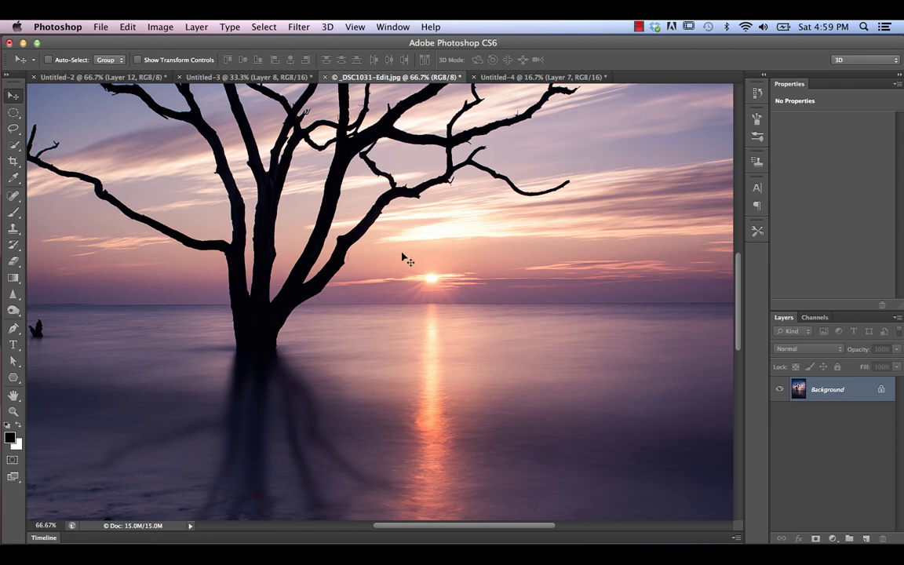
pyautogui.press('super+minus')
pyautogui.press('super+minus')
pyautogui.press('super+minus')
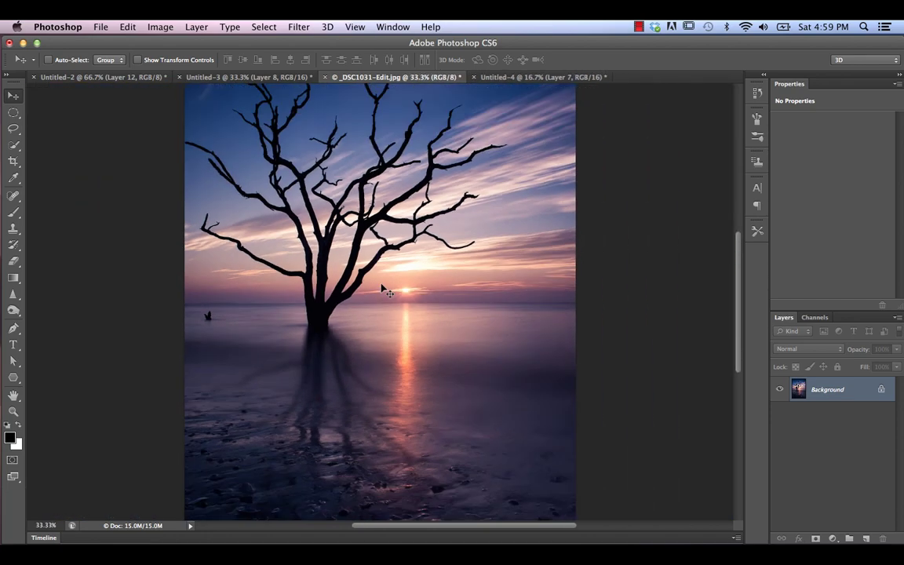
# Move the merged starburst layer from Untitled-4 onto the sun in _DSC1031-Edit.jpg, accept the depth conversion, and set its blend mode to Screen
pyautogui.click(515, 76)
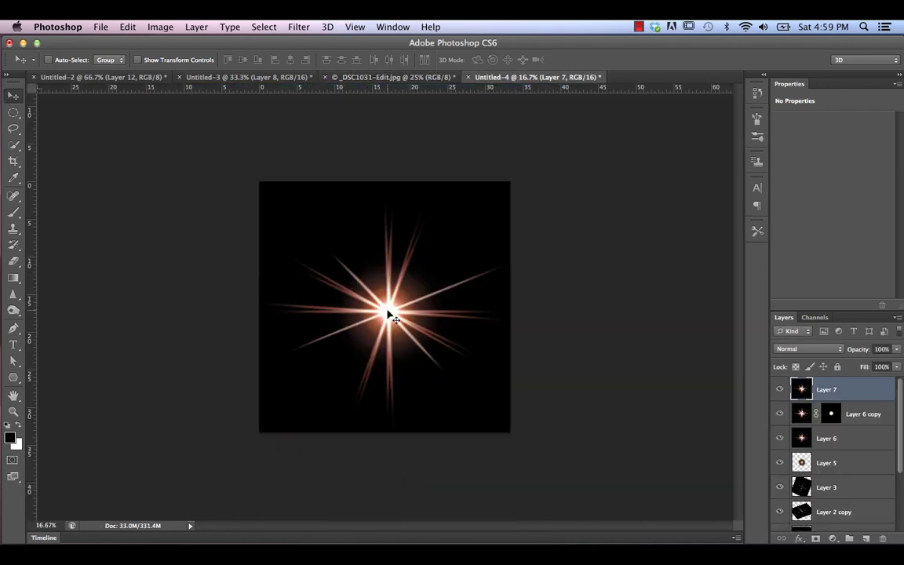
pyautogui.moveTo(389, 308)
pyautogui.mouseDown()
pyautogui.moveTo(385, 139)
pyautogui.moveTo(367, 85)
pyautogui.moveTo(328, 70)
pyautogui.moveTo(368, 266)
pyautogui.moveTo(398, 296)
pyautogui.mouseUp()
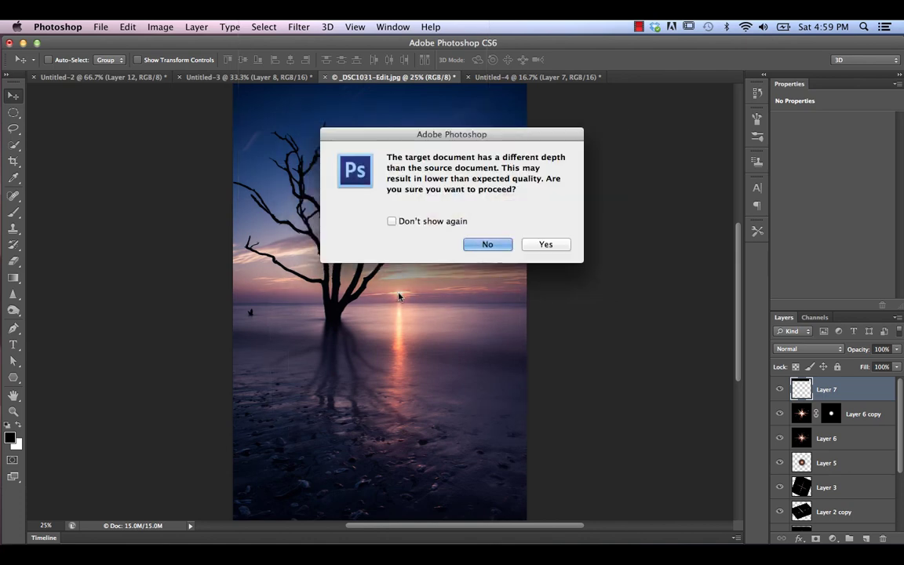
pyautogui.click(558, 250)
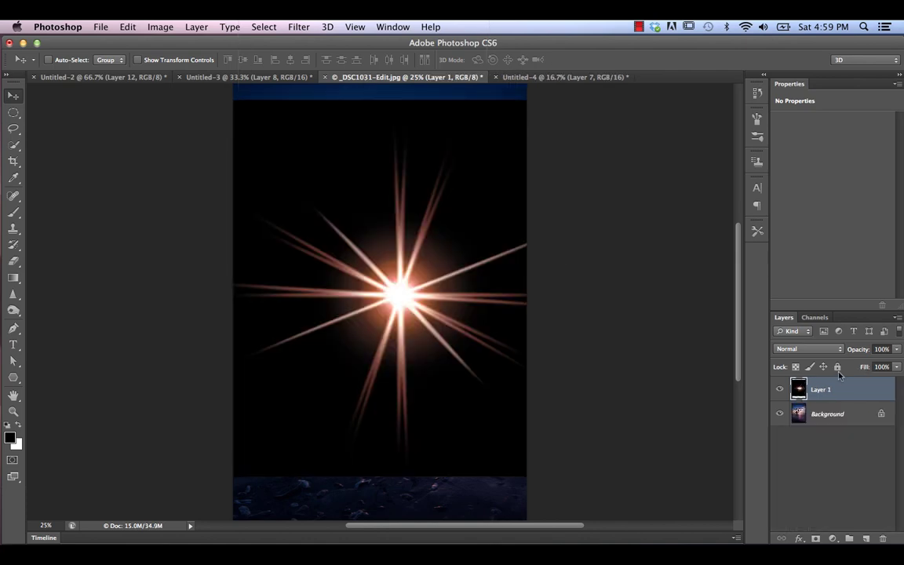
pyautogui.click(807, 348)
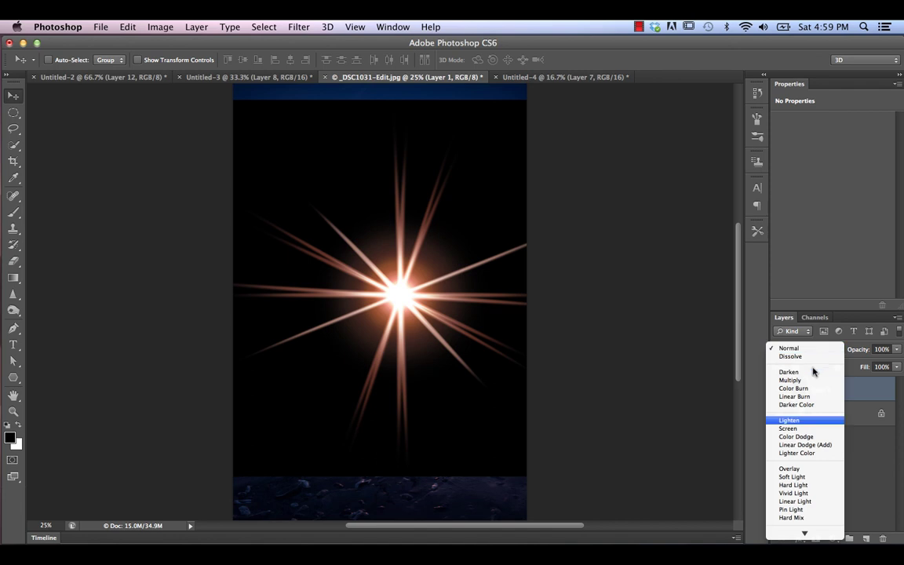
pyautogui.click(792, 429)
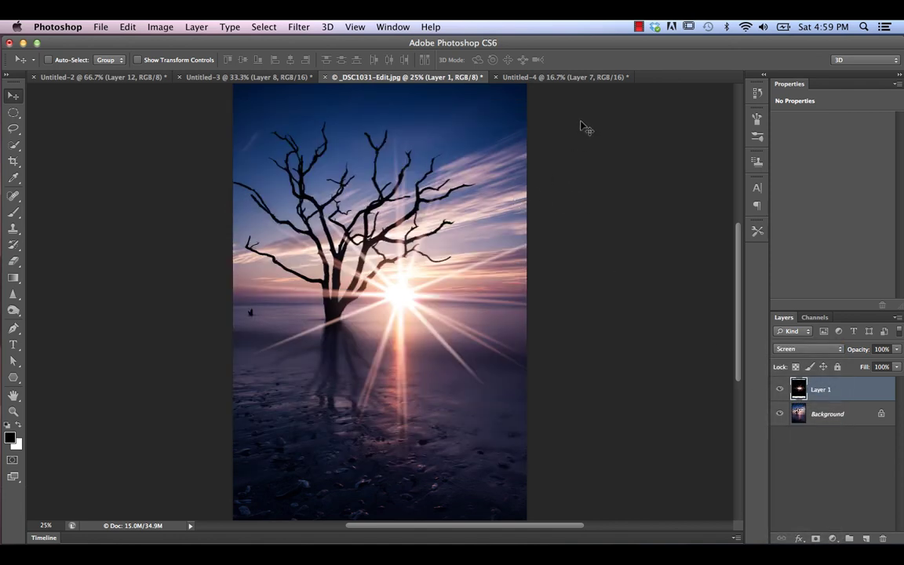
# Scale the starburst layer to about 52% width and 32% height and centre it on the setting sun
pyautogui.press('super+t')
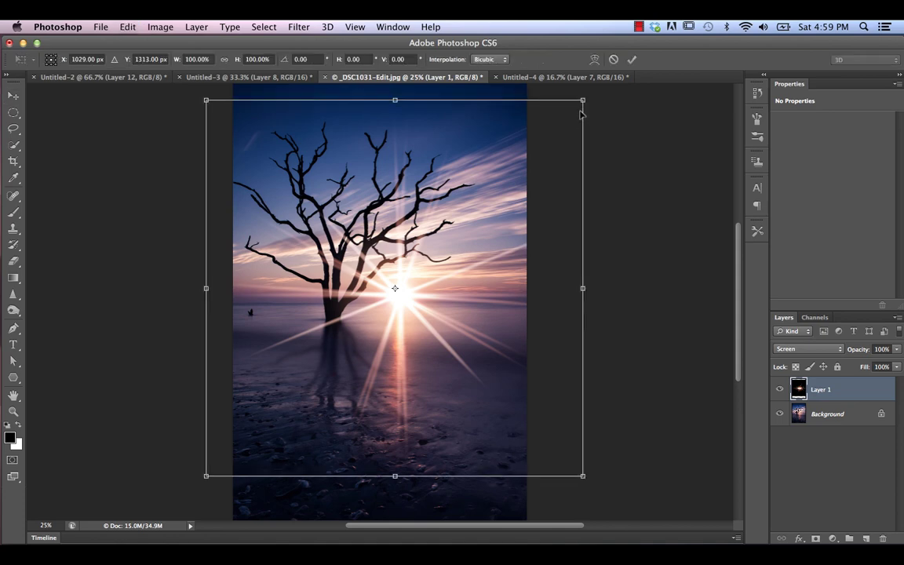
pyautogui.moveTo(583, 100); pyautogui.dragTo(492, 230)
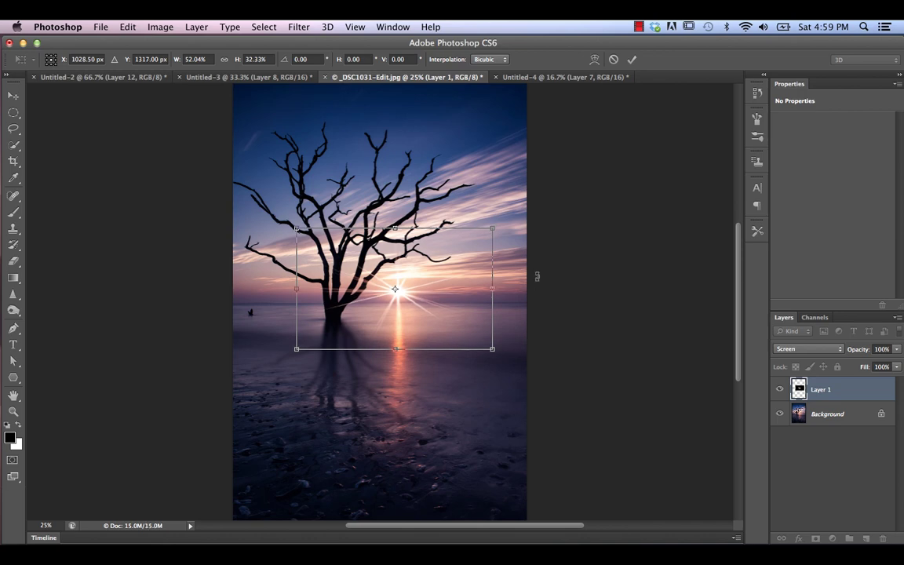
pyautogui.moveTo(400, 298)
pyautogui.mouseDown()
pyautogui.moveTo(421, 319)
pyautogui.moveTo(399, 300)
pyautogui.mouseUp()
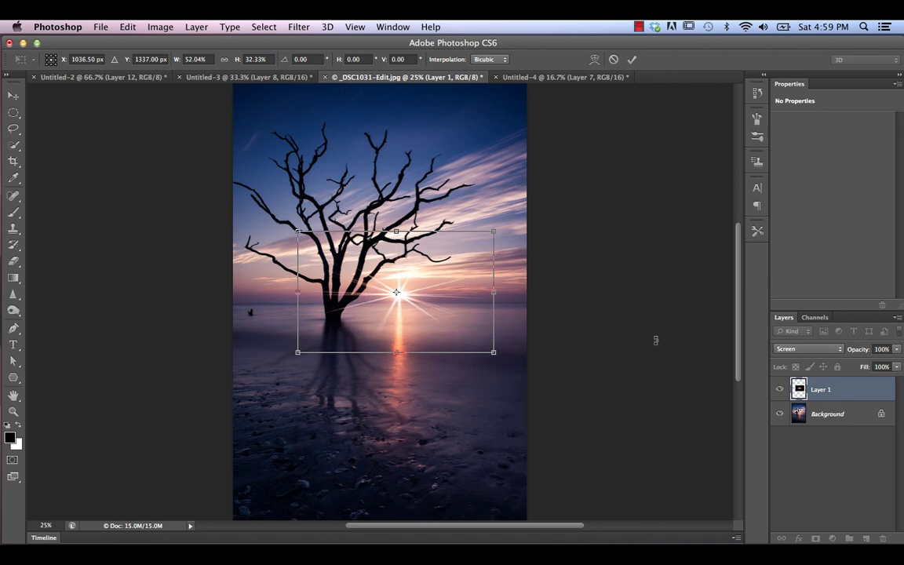
pyautogui.press('Return')
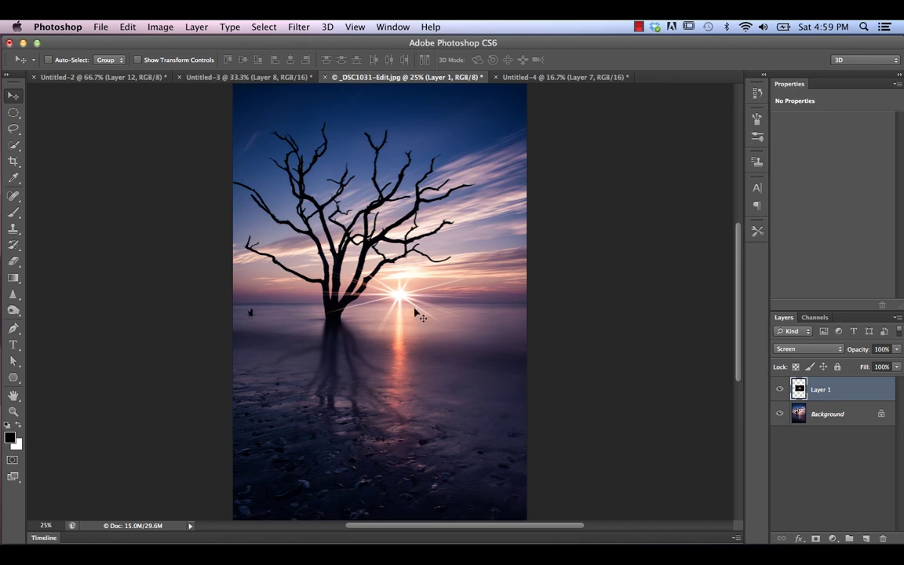
# Soften the starburst layer with a 1.7-pixel Gaussian Blur
pyautogui.click(306, 27)
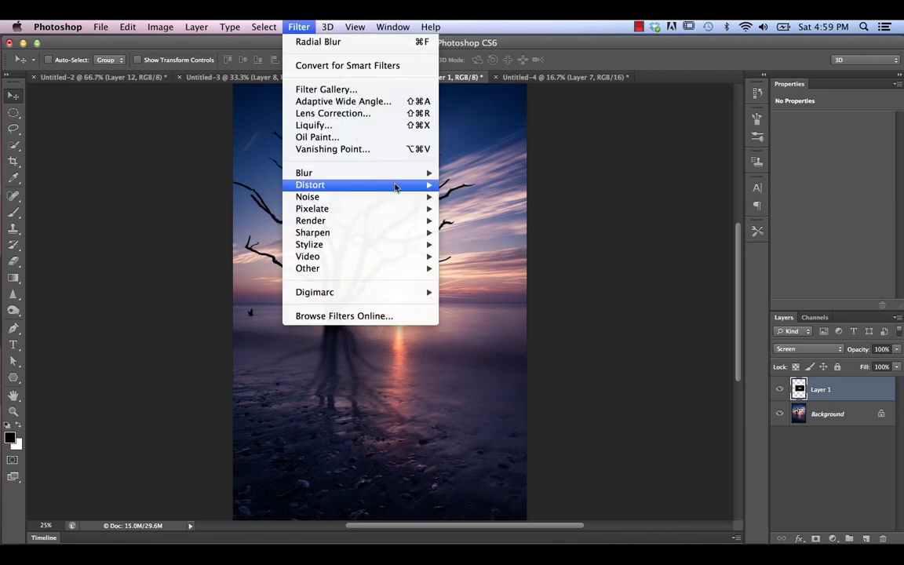
pyautogui.moveTo(396, 174)
pyautogui.click(484, 268)
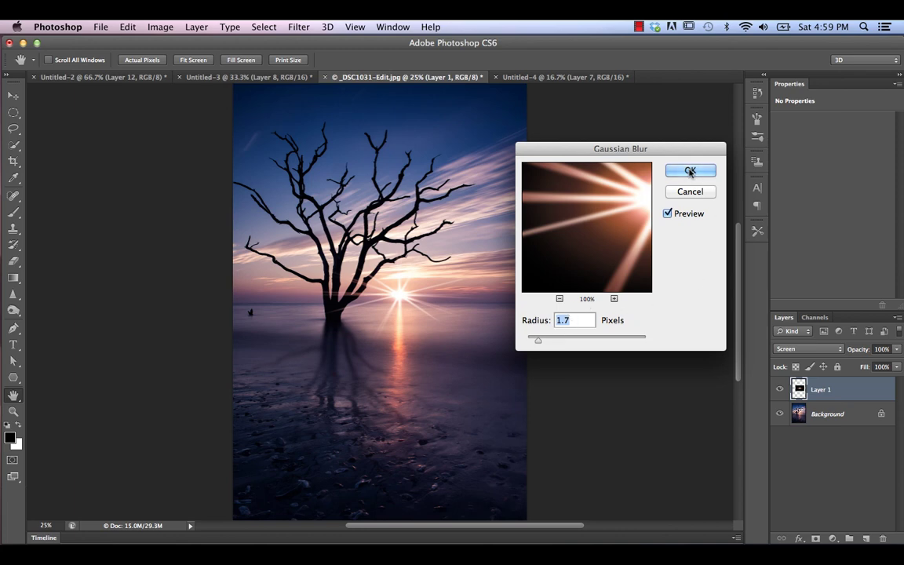
pyautogui.click(690, 171)
# Apply a Zoom Radial Blur with amount 18 and Good quality to the starburst layer in the photo
pyautogui.click(299, 27)
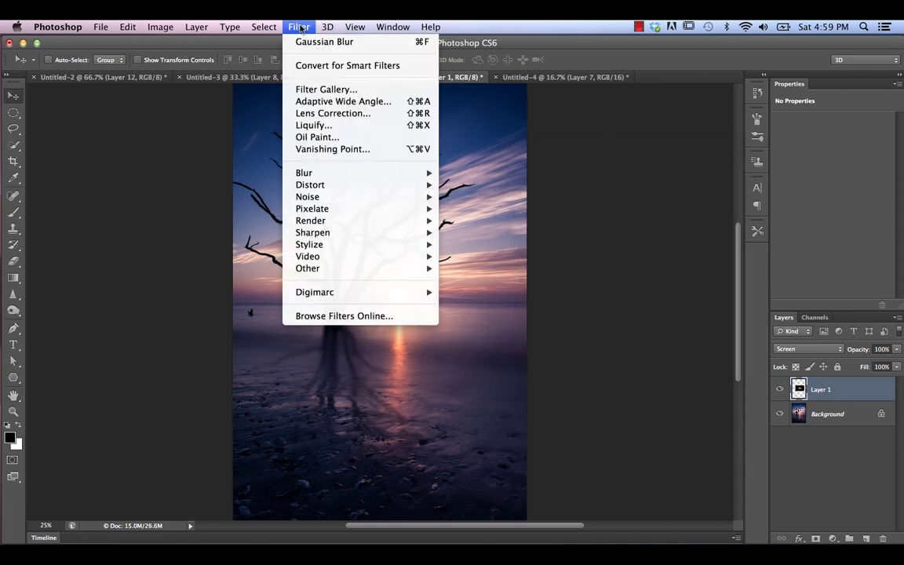
pyautogui.moveTo(406, 180)
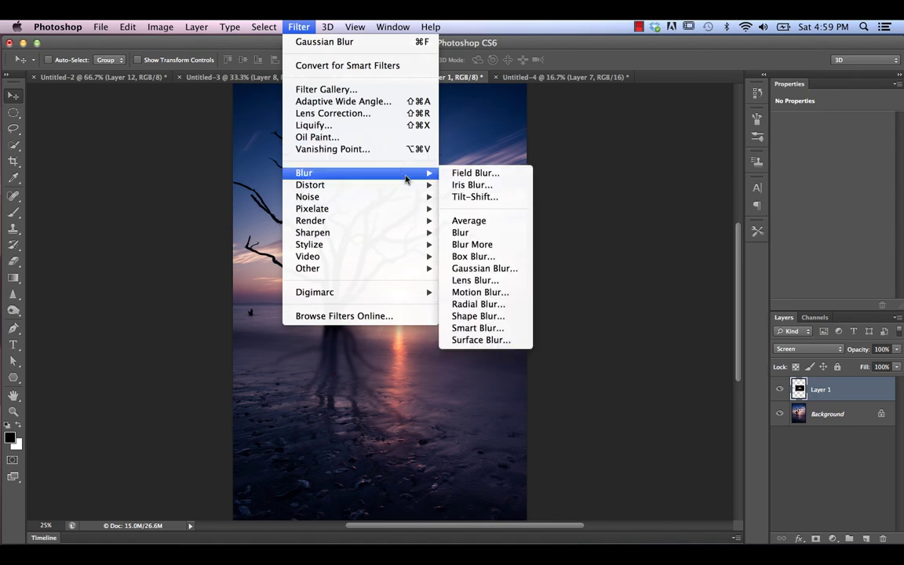
pyautogui.click(485, 307)
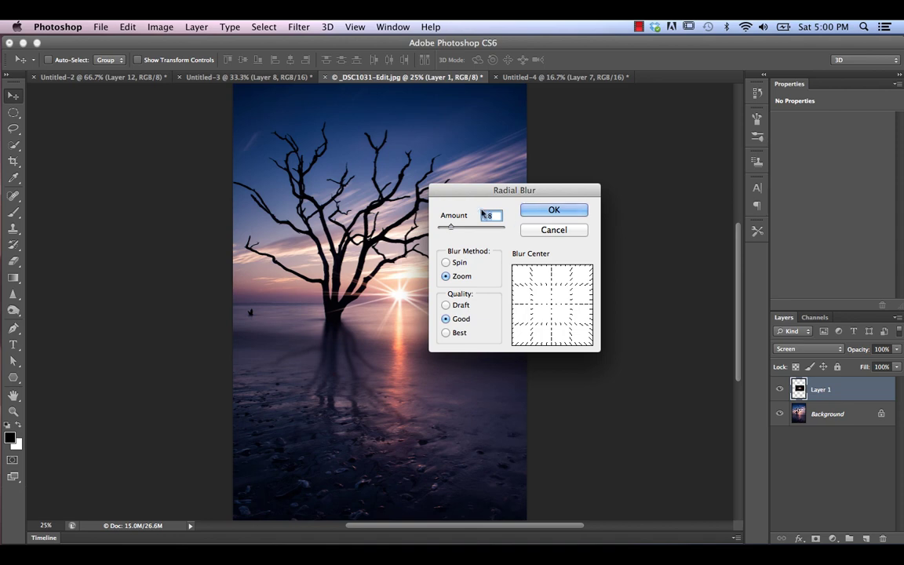
pyautogui.click(571, 210)
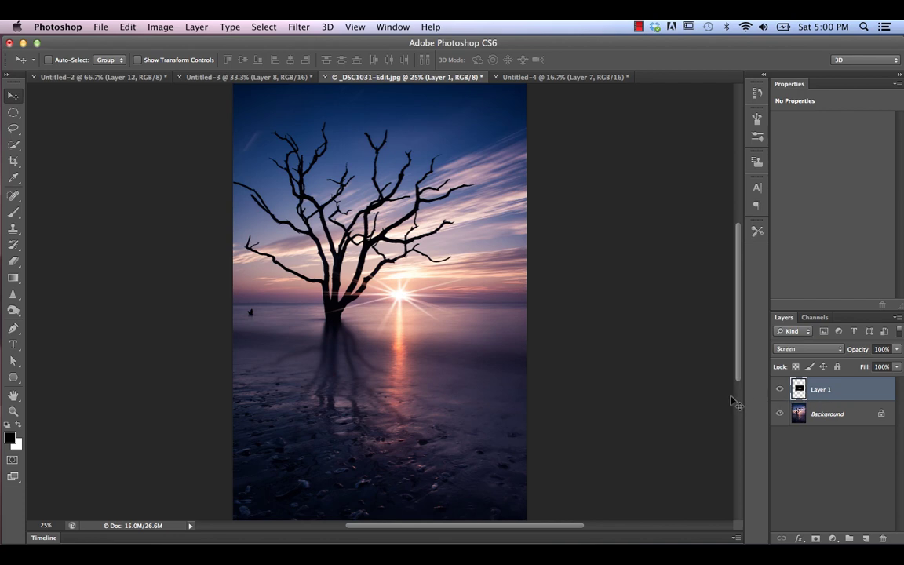
# Colorize the starburst layer with Hue/Saturation at hue 22 and saturation 64
pyautogui.hotkey('ctrl', 'u')
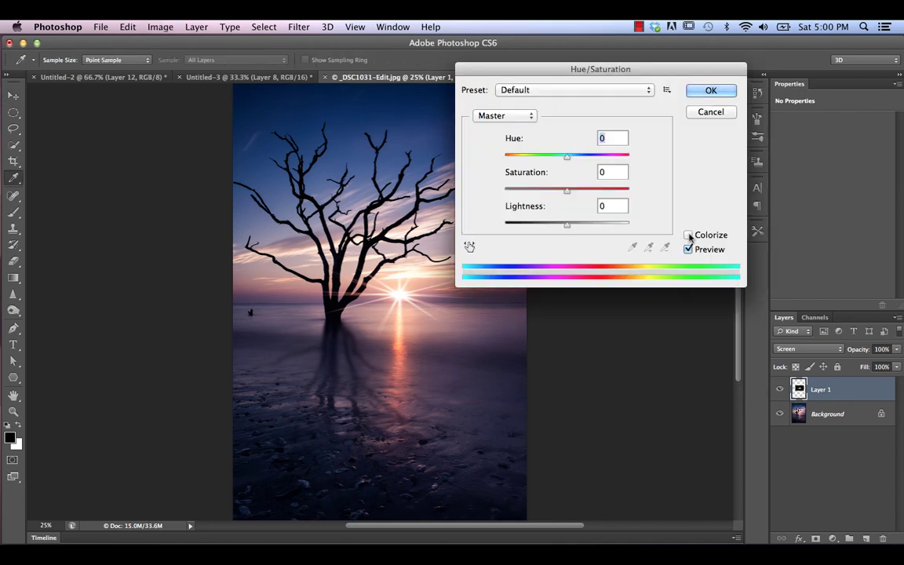
pyautogui.click(688, 235)
pyautogui.moveTo(505, 156); pyautogui.dragTo(585, 208)
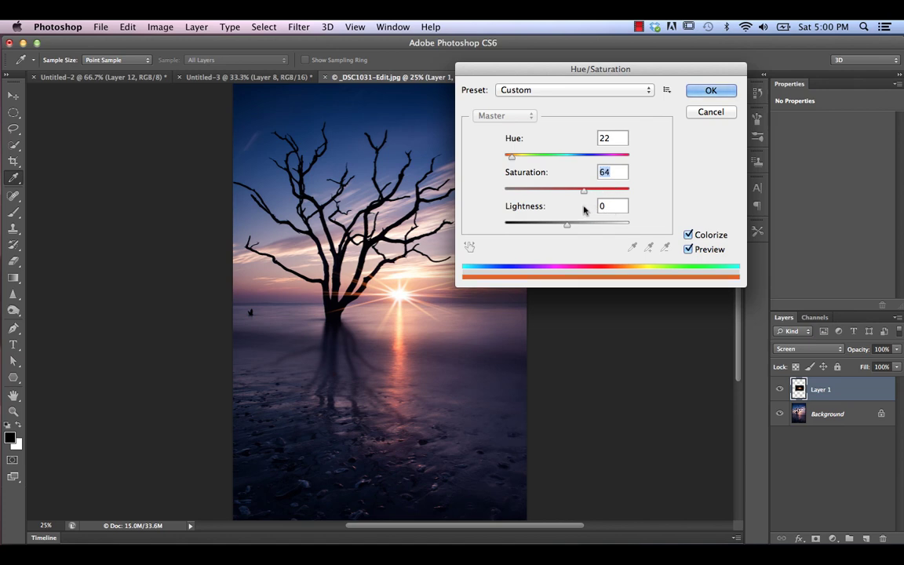
pyautogui.click(711, 91)
# Lower the starburst layer's opacity to 89%
pyautogui.press('v')
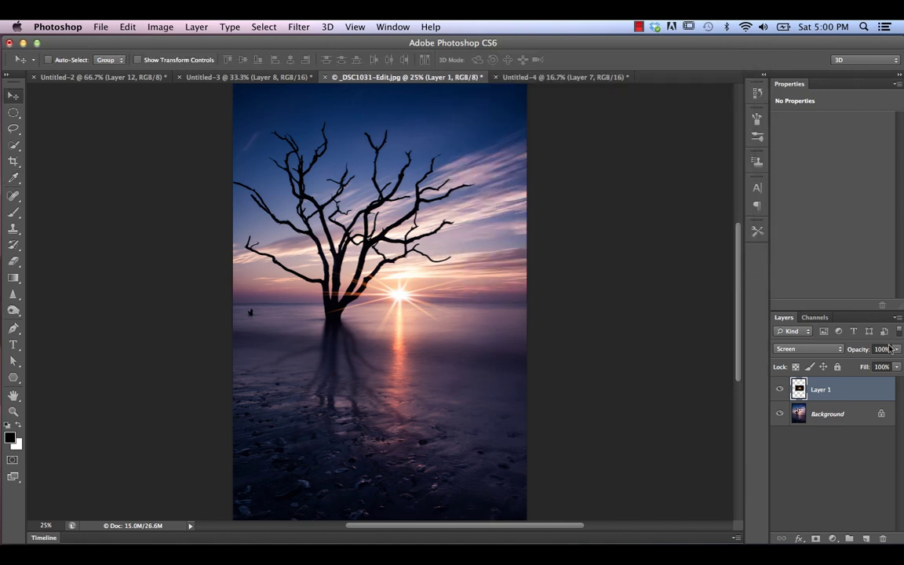
pyautogui.moveTo(869, 350); pyautogui.dragTo(865, 355)
pyautogui.click(638, 299)
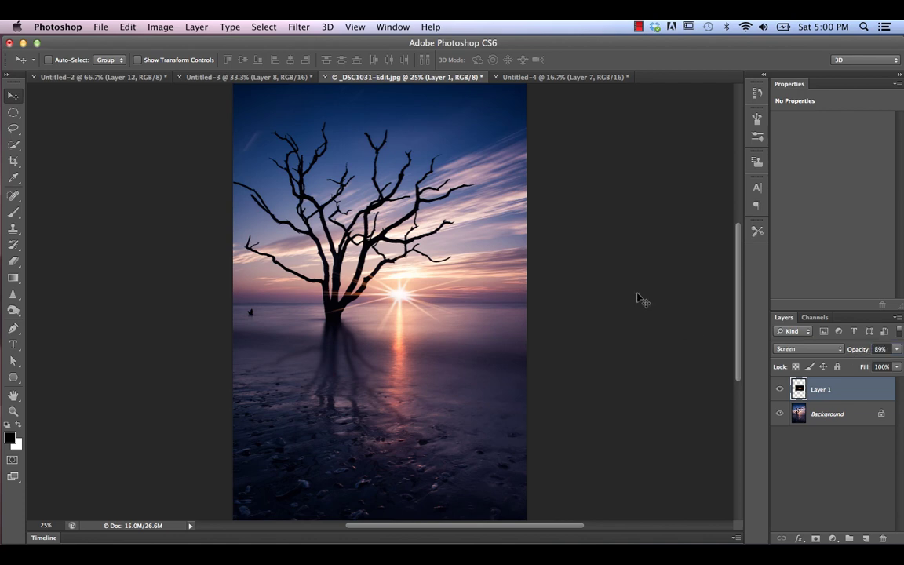